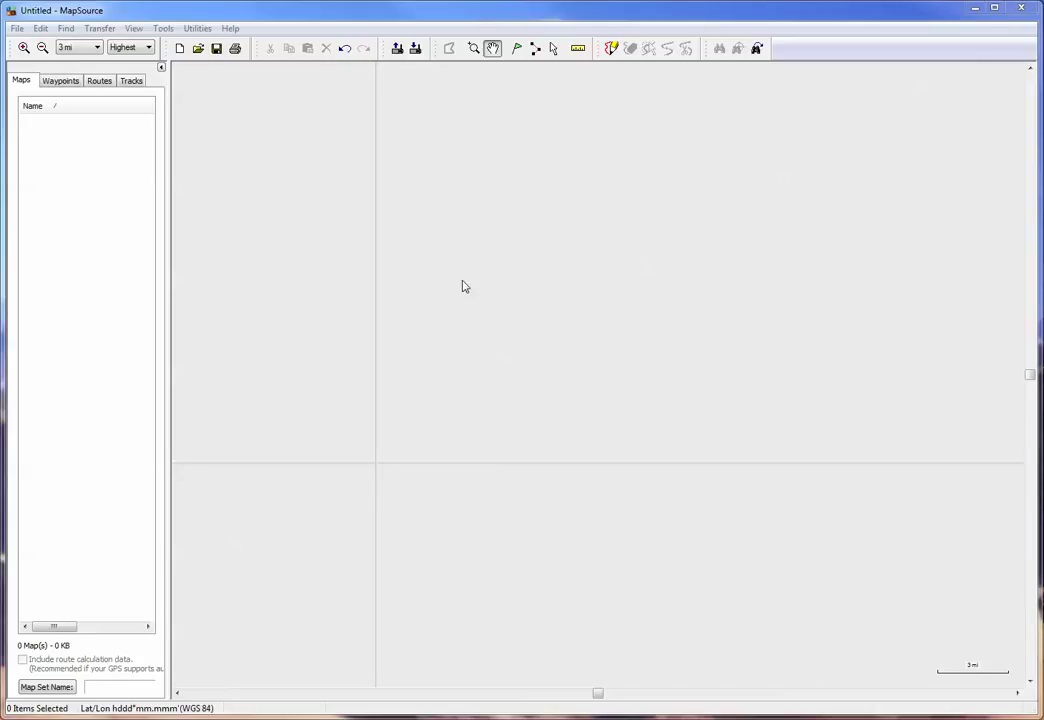
# Switch the displayed map product to GPS Trailmasters Snowmobile New England V7.0
pyautogui.click(134, 29)
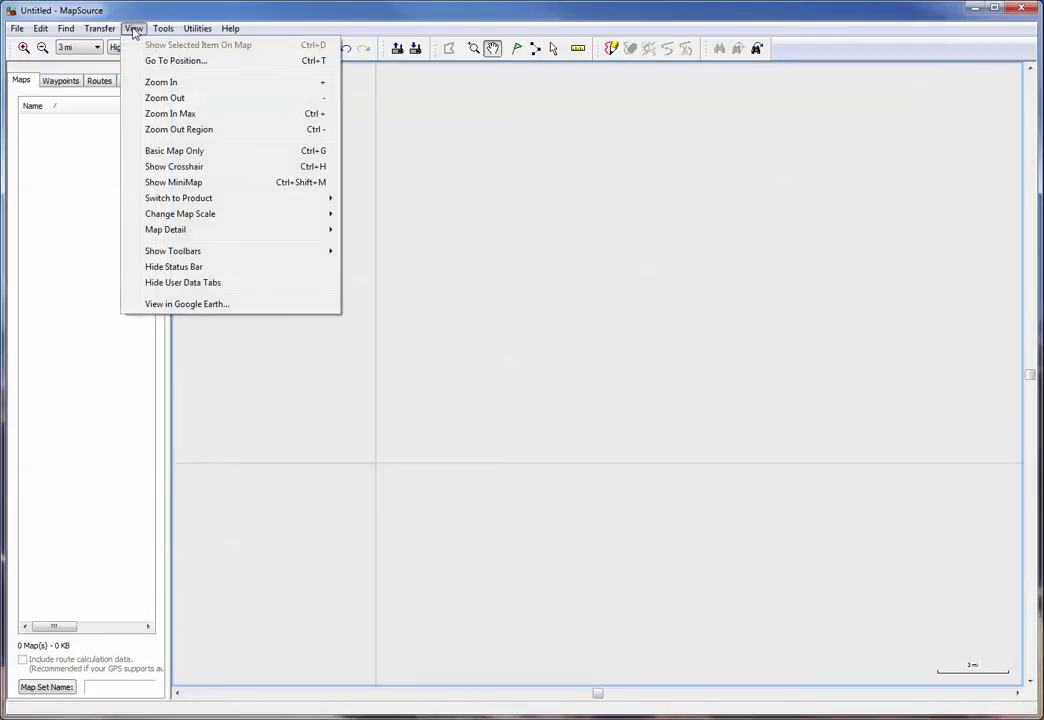
pyautogui.moveTo(265, 203)
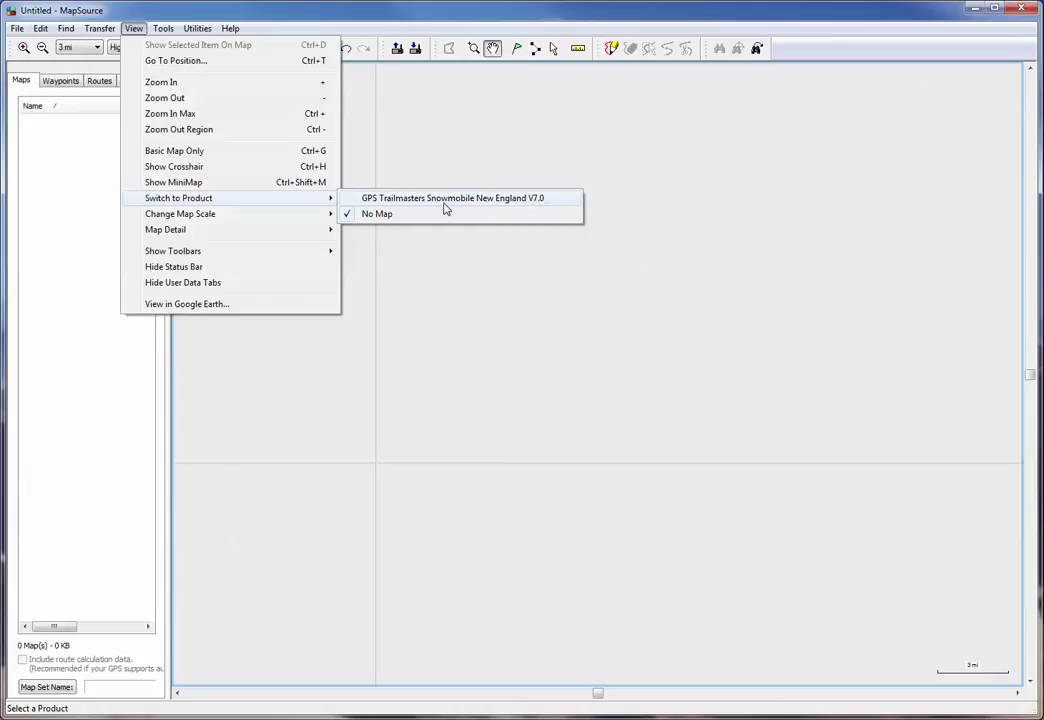
pyautogui.click(349, 204)
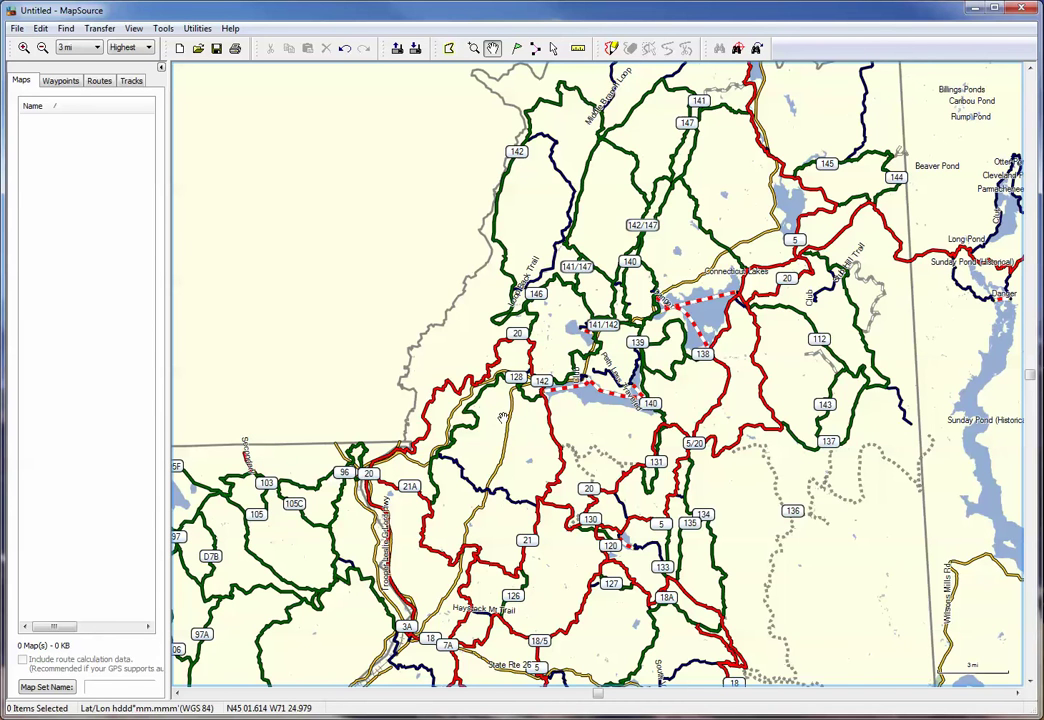
# Zoom and pan to show Connecticut Lakes beside the west end of Lake Francis
pyautogui.scroll(-1, 502, 416)
pyautogui.scroll(-1, 503, 414)
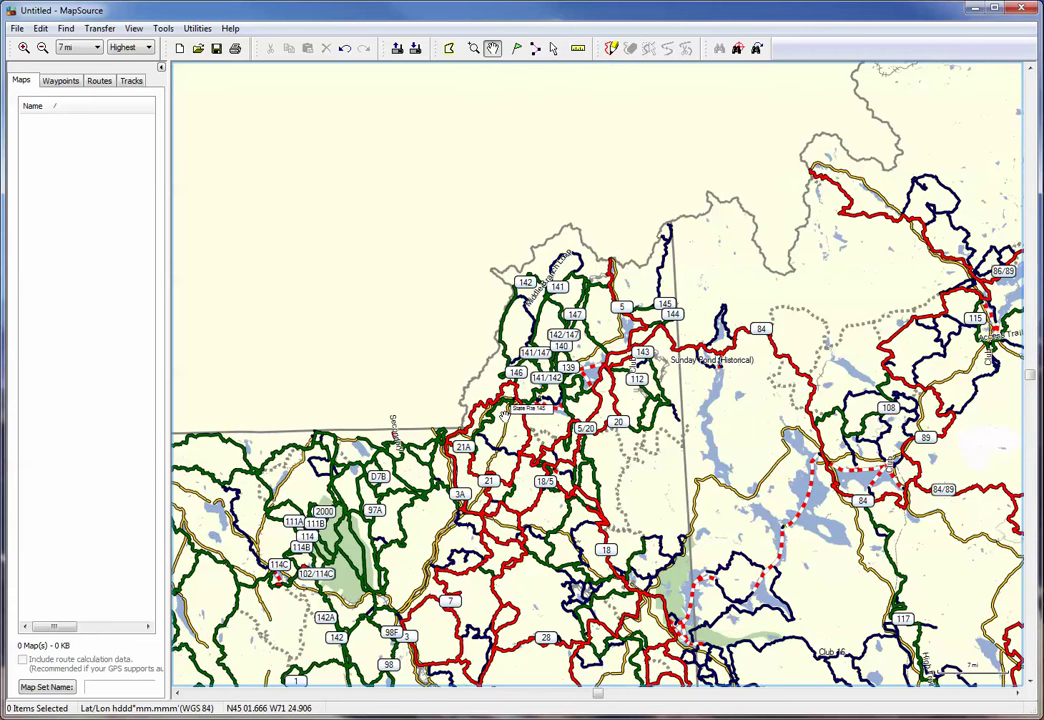
pyautogui.scroll(4, 505, 415)
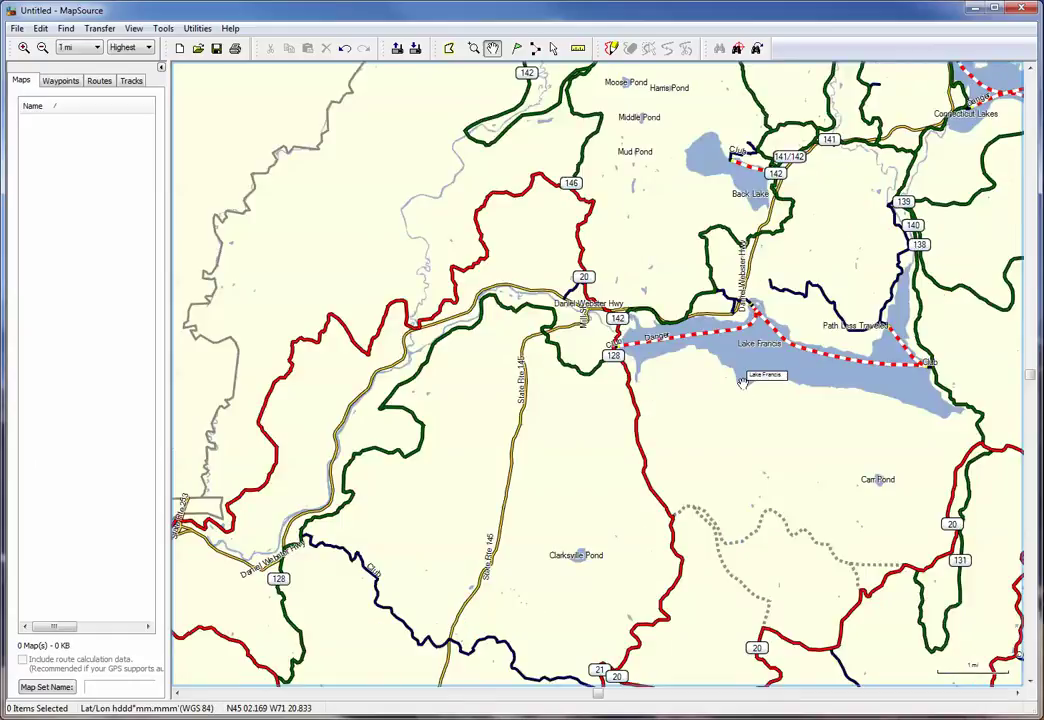
pyautogui.moveTo(681, 399); pyautogui.dragTo(498, 443)
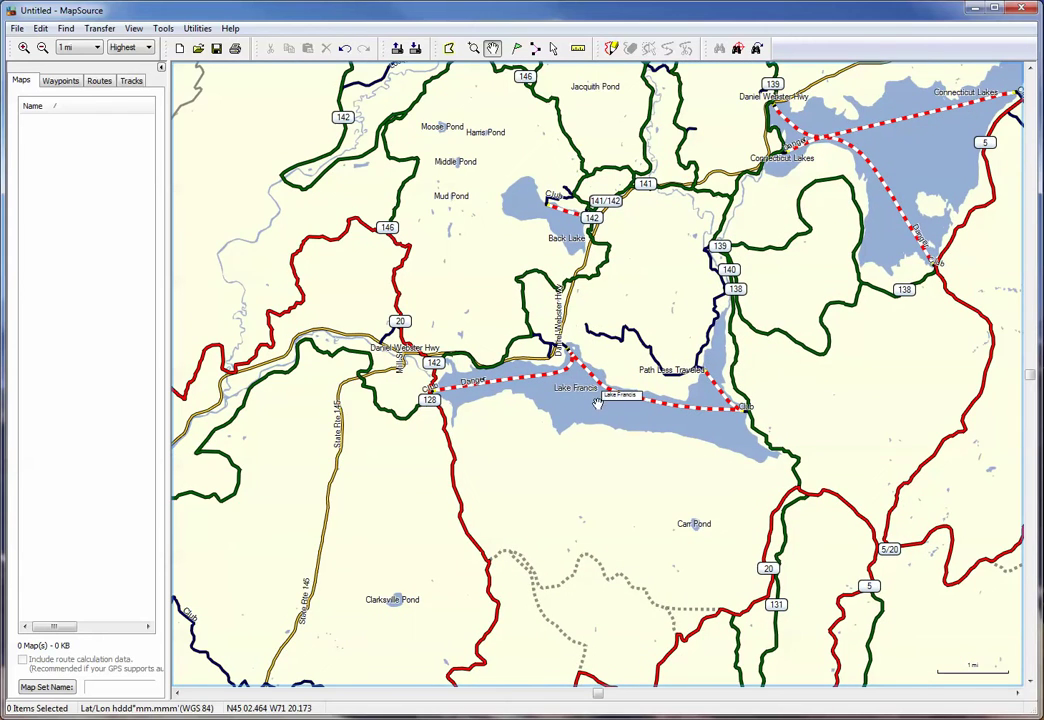
pyautogui.scroll(2, 545, 410)
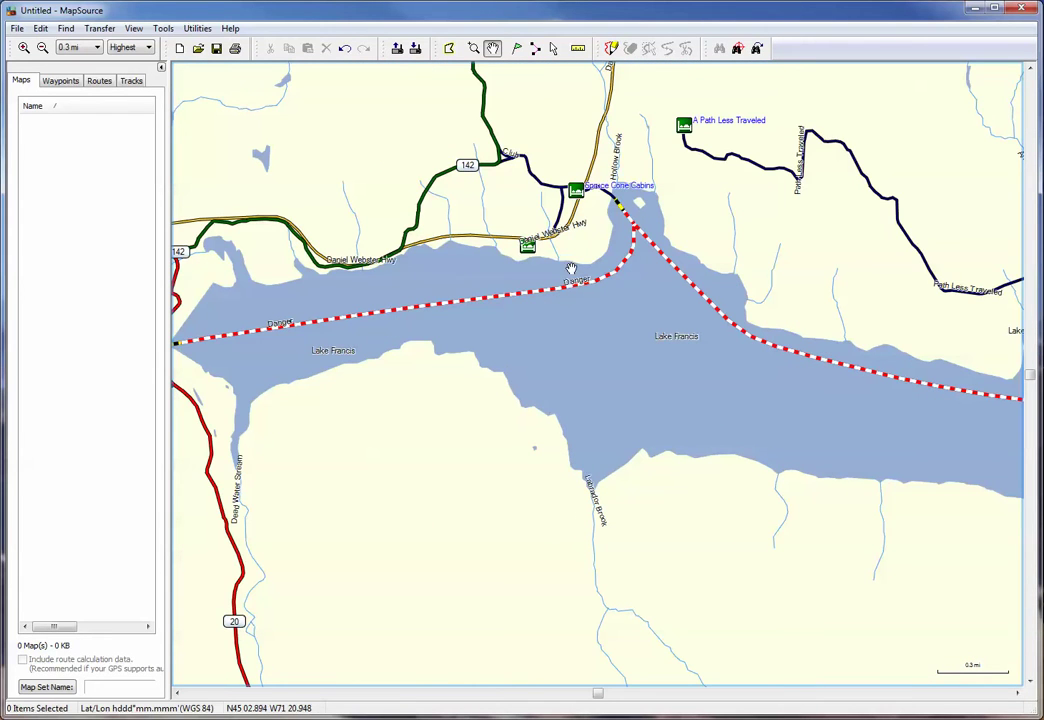
pyautogui.moveTo(520, 461); pyautogui.dragTo(791, 416)
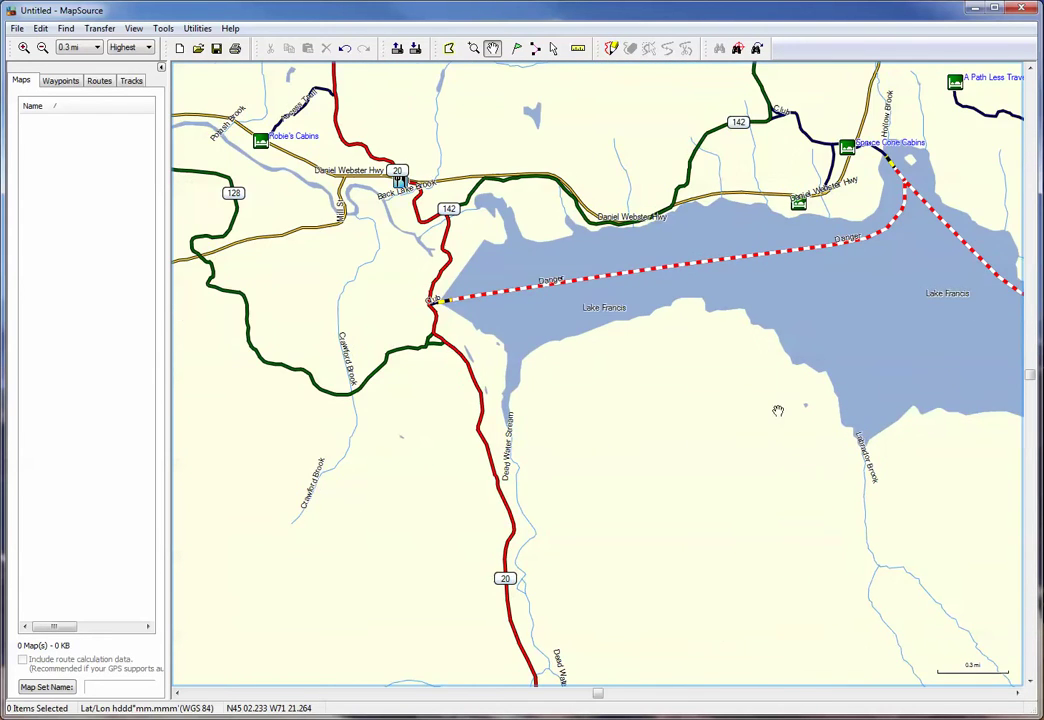
pyautogui.moveTo(415, 270); pyautogui.dragTo(405, 476)
# Pan across Back Lake and the Lake Francis shore, ending centred at the 1.5 mi scale
pyautogui.scroll(-2, 559, 309)
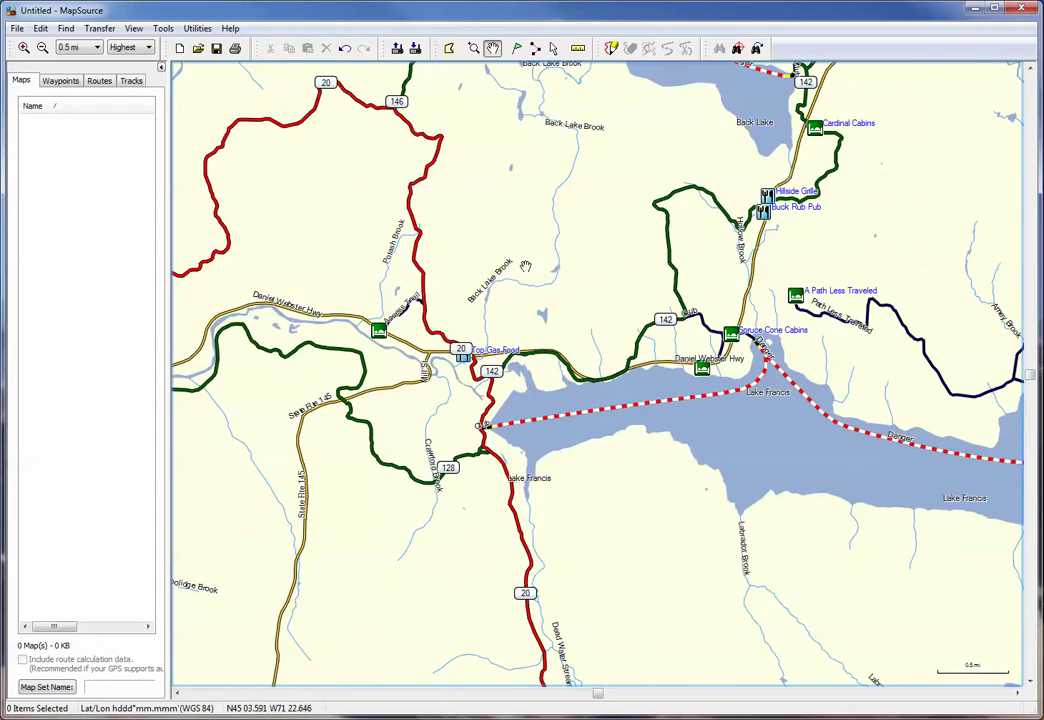
pyautogui.moveTo(626, 314); pyautogui.dragTo(488, 310)
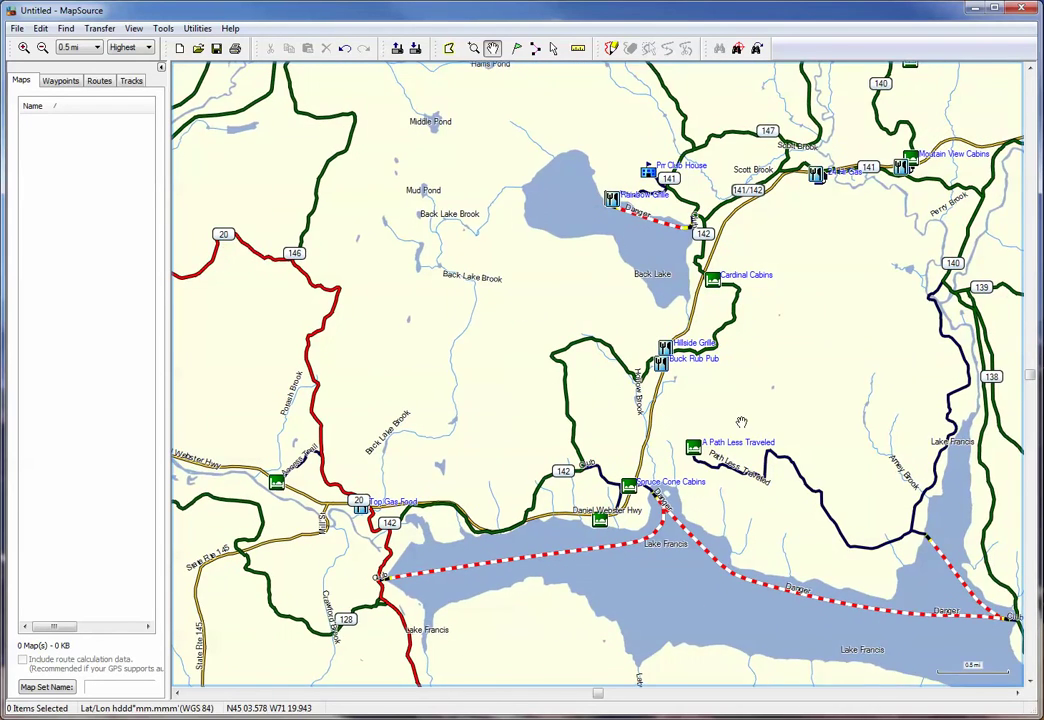
pyautogui.moveTo(742, 415); pyautogui.dragTo(657, 309)
pyautogui.scroll(3, 597, 250)
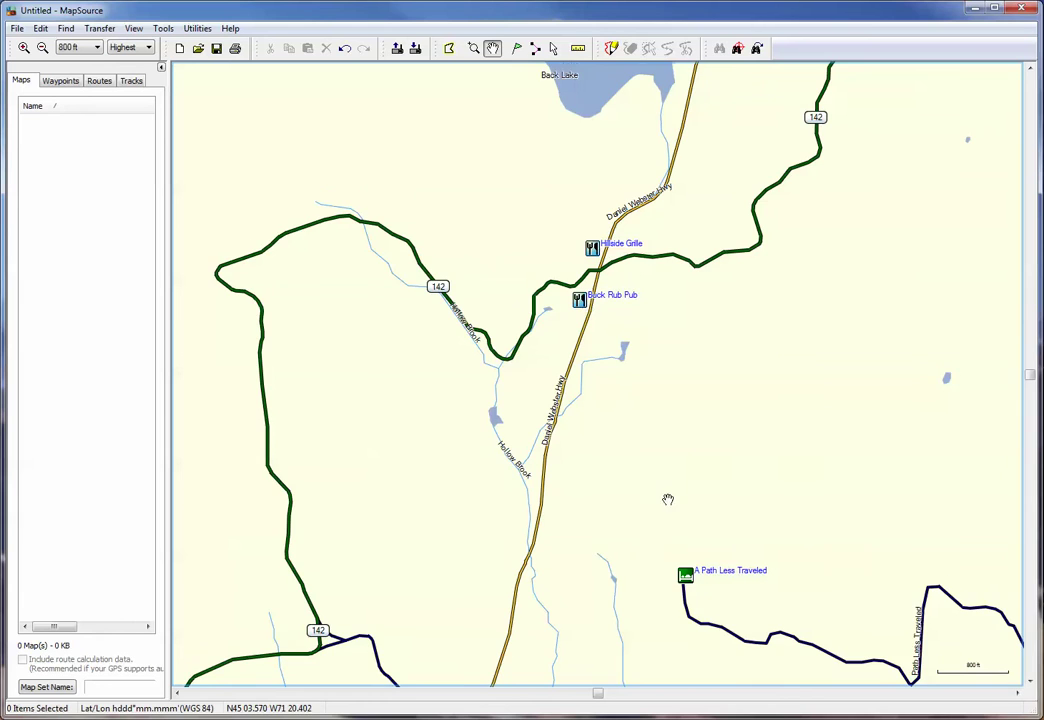
pyautogui.moveTo(669, 496); pyautogui.dragTo(665, 432)
pyautogui.moveTo(690, 529); pyautogui.dragTo(729, 412)
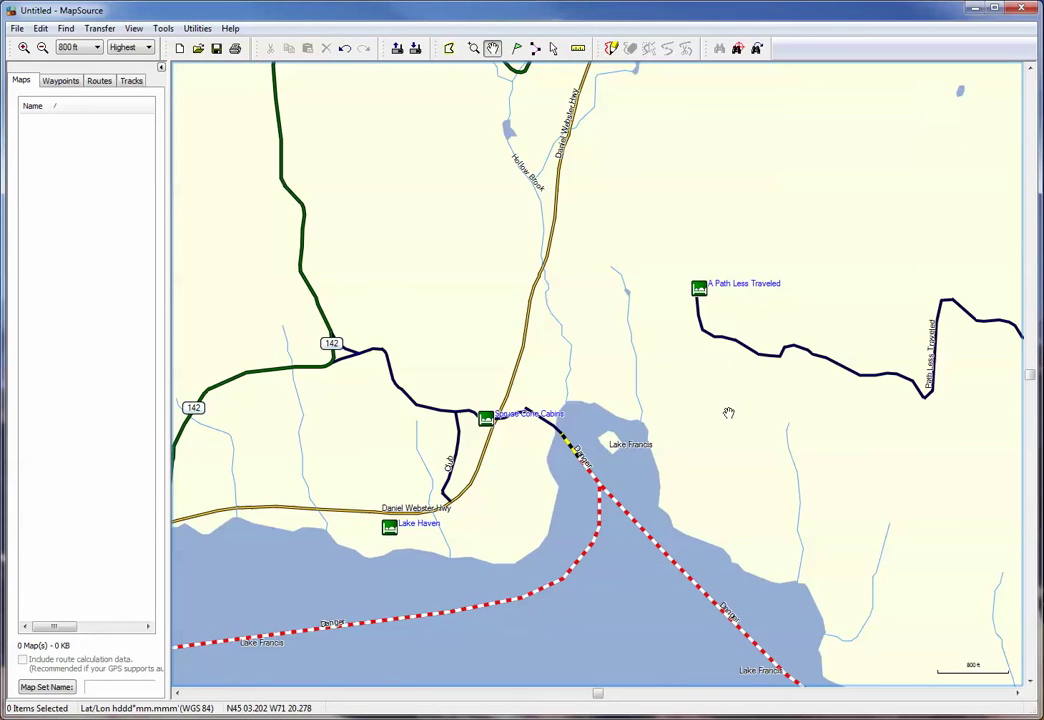
pyautogui.scroll(-2, 731, 413)
pyautogui.scroll(-2, 733, 415)
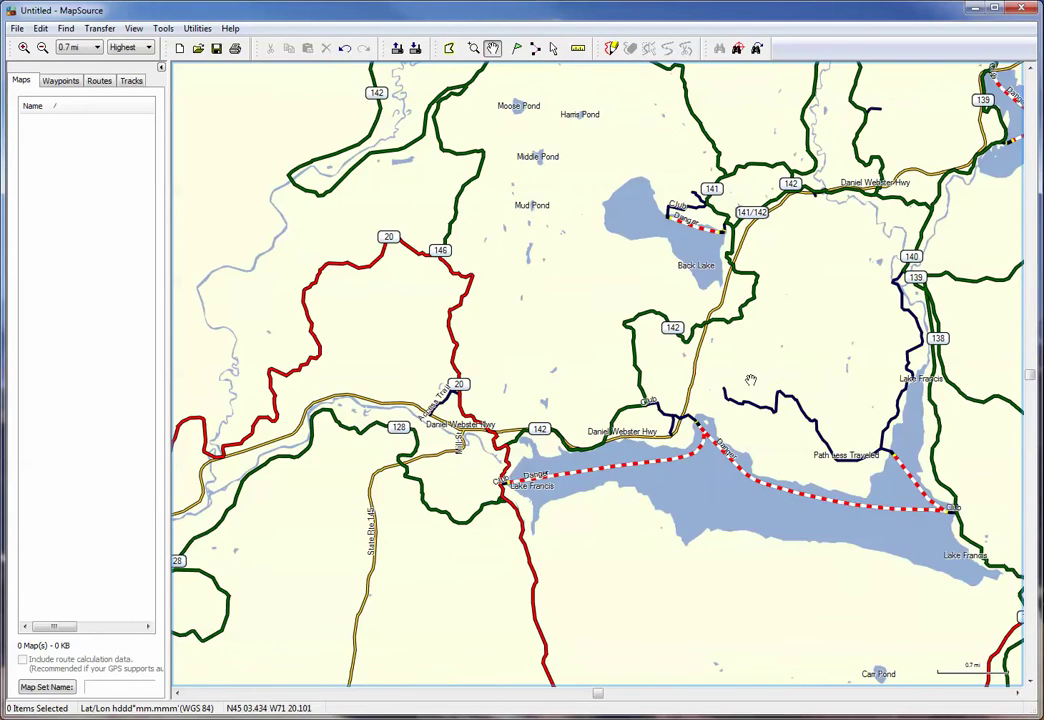
pyautogui.moveTo(760, 368); pyautogui.dragTo(519, 414)
pyautogui.scroll(-1, 663, 401)
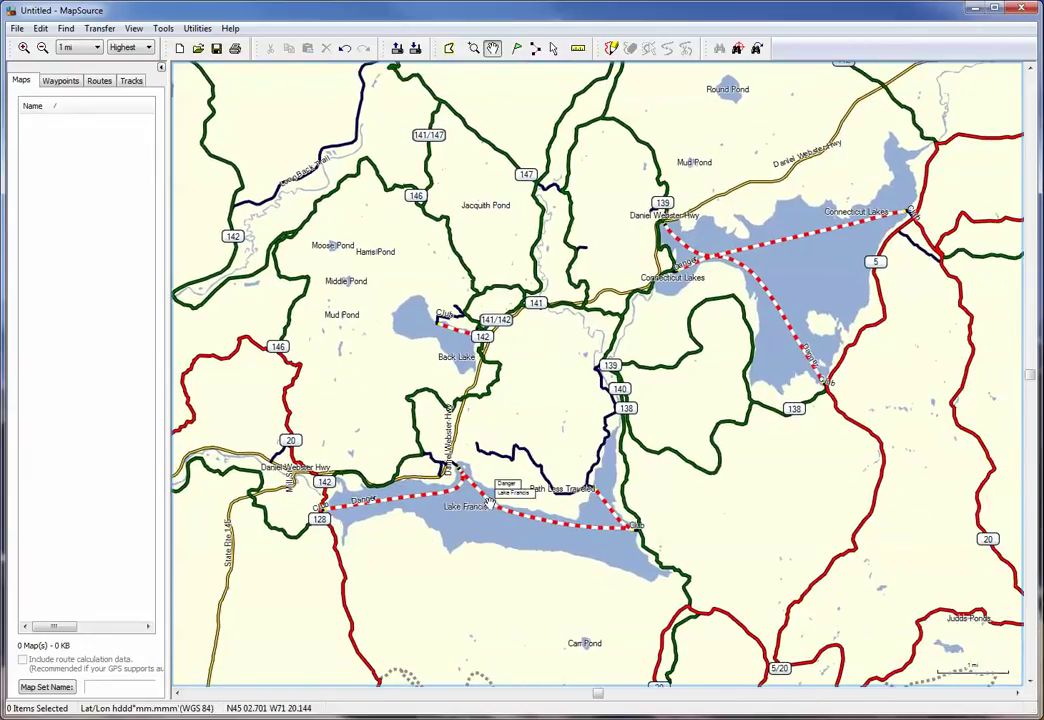
pyautogui.scroll(-1, 539, 454)
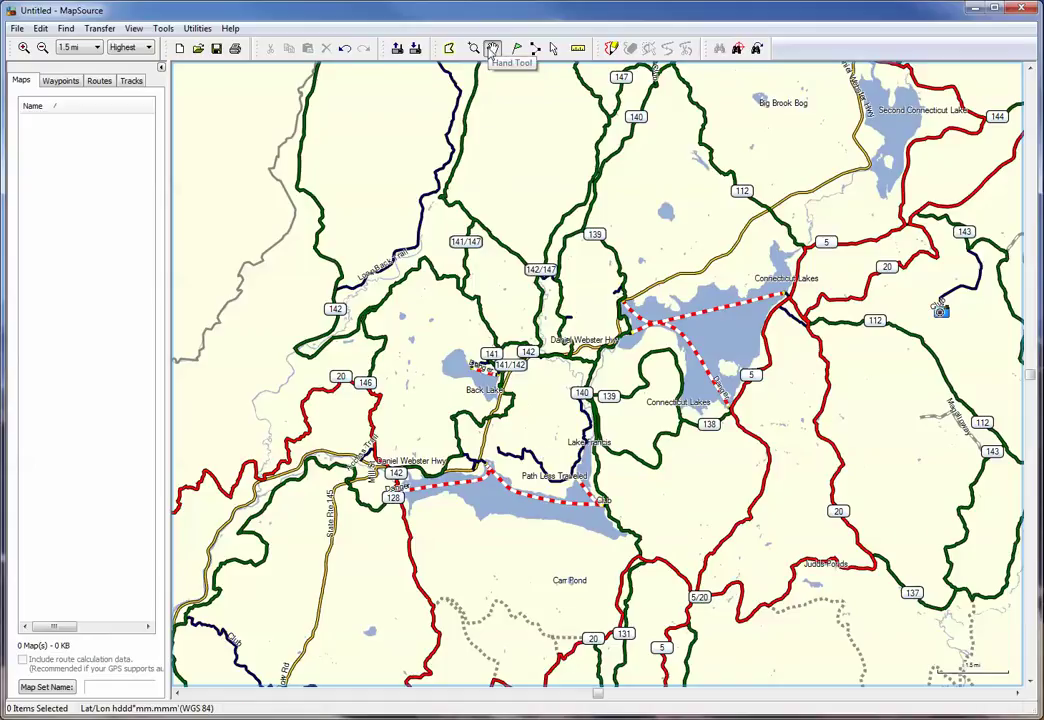
pyautogui.moveTo(468, 276); pyautogui.dragTo(426, 313)
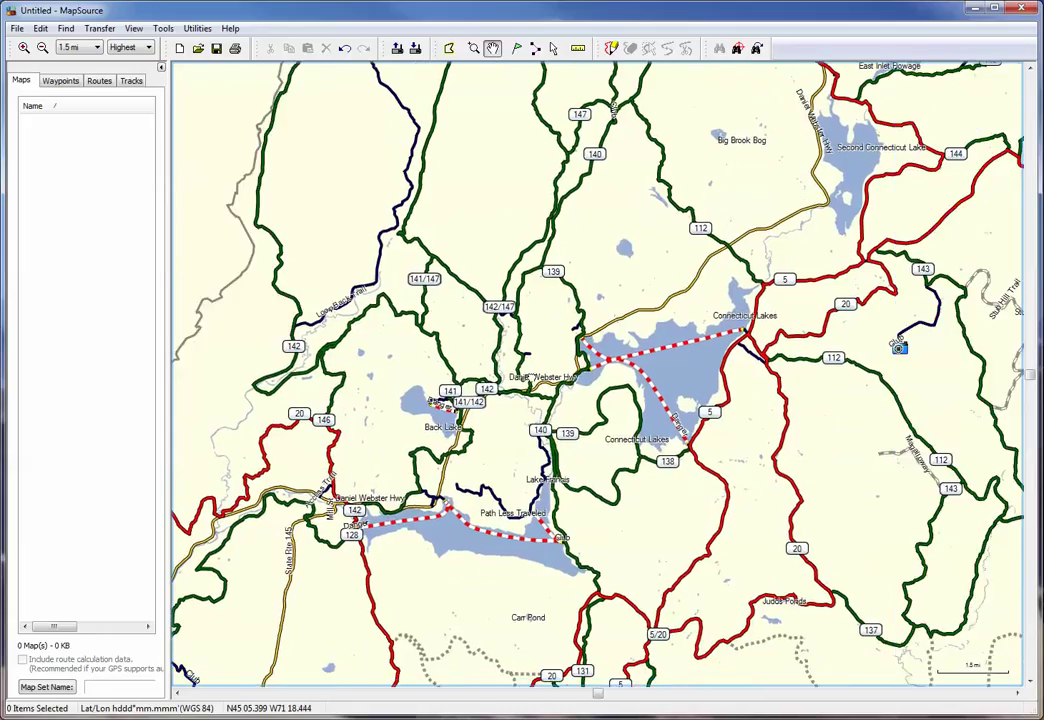
pyautogui.scroll(-3, 431, 306)
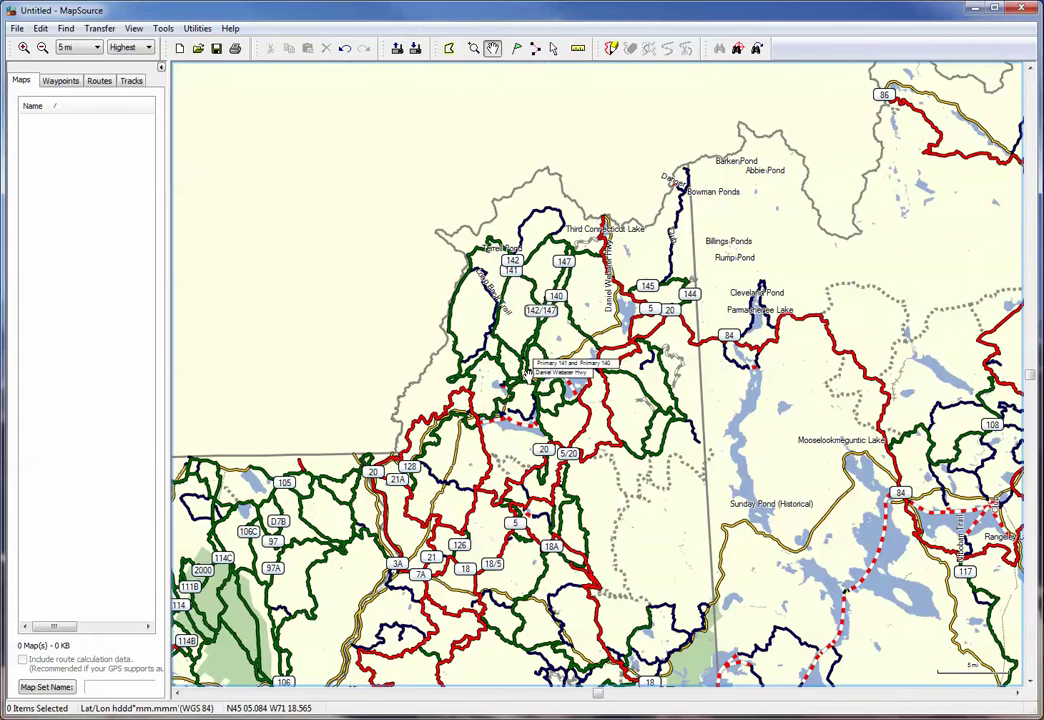
pyautogui.scroll(3, 528, 374)
pyautogui.scroll(2, 527, 374)
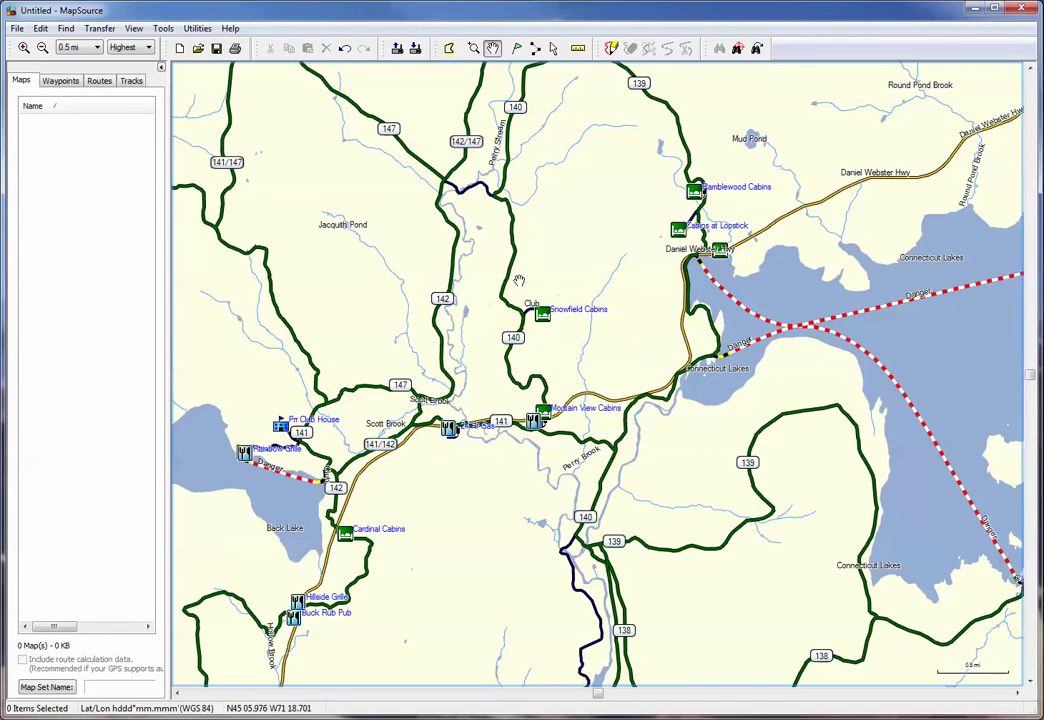
pyautogui.scroll(-1, 560, 299)
pyautogui.scroll(-2, 560, 299)
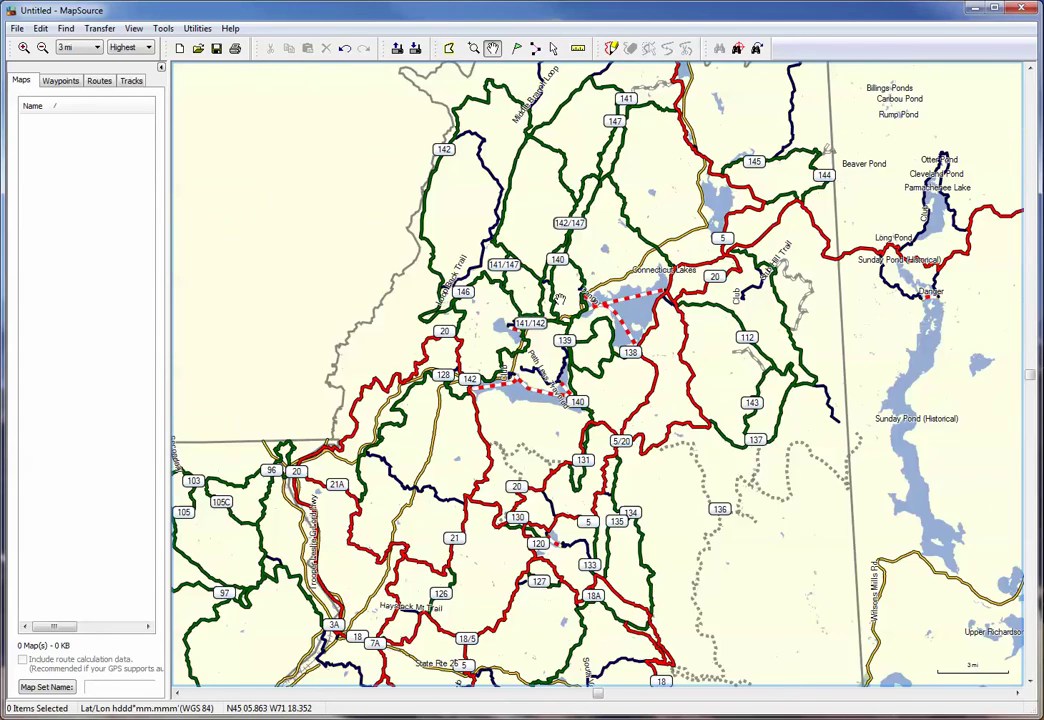
pyautogui.moveTo(465, 238); pyautogui.dragTo(505, 374)
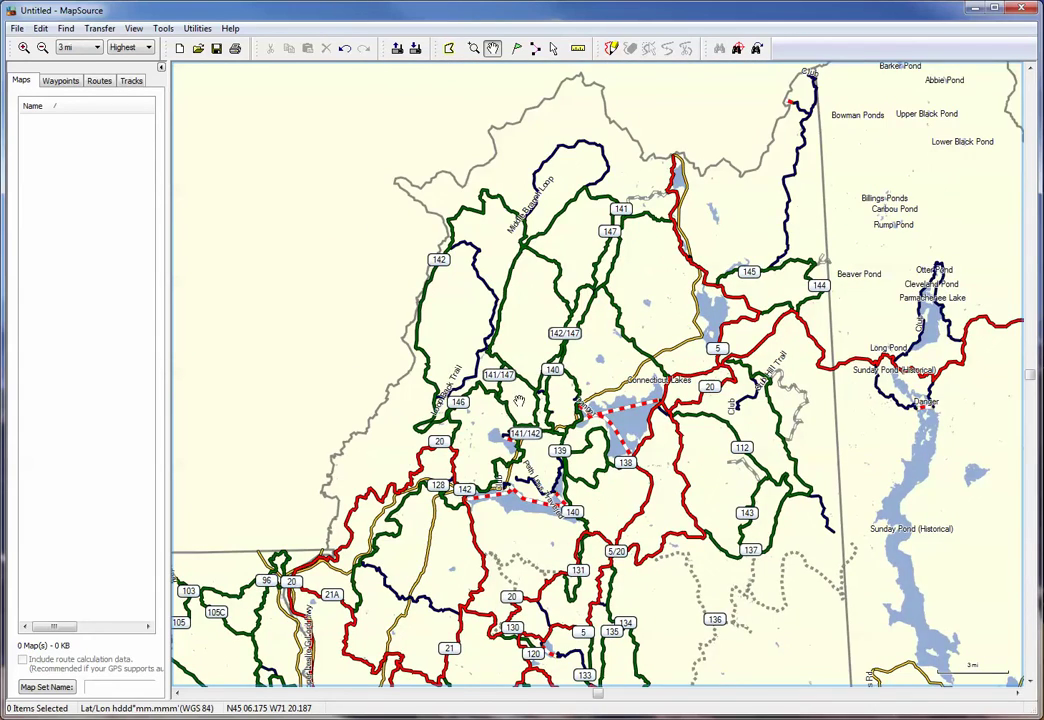
pyautogui.scroll(1, 528, 420)
pyautogui.moveTo(528, 428); pyautogui.dragTo(531, 298)
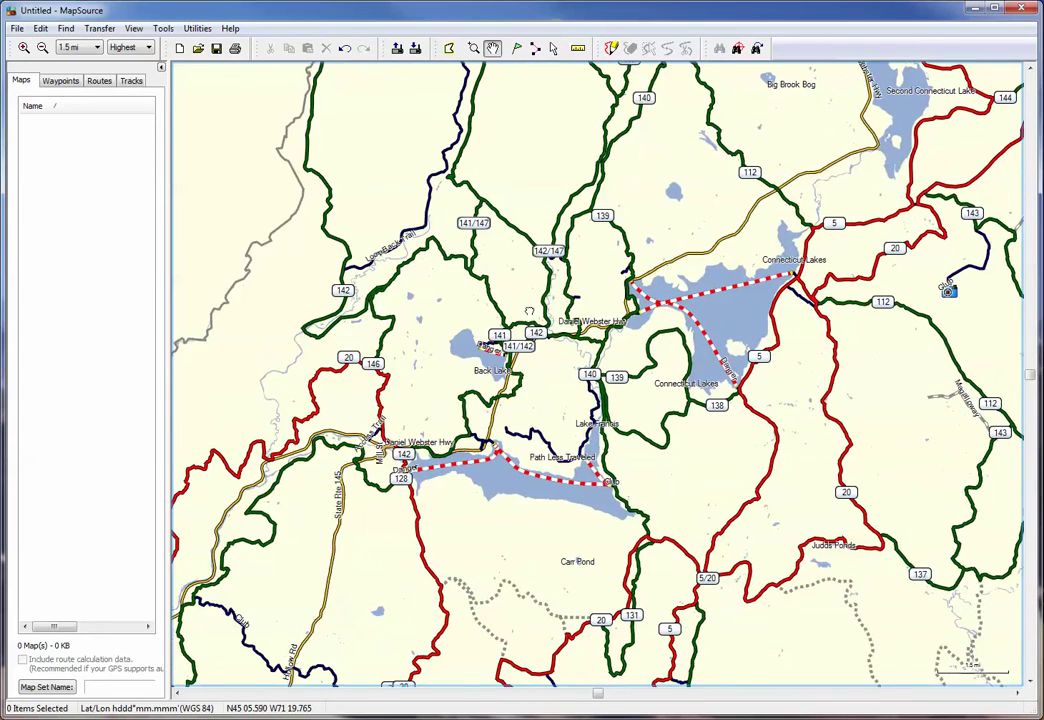
# Draw a Route Tool route from the southwest trail to Corridor 5 in the northeast
pyautogui.click(536, 50)
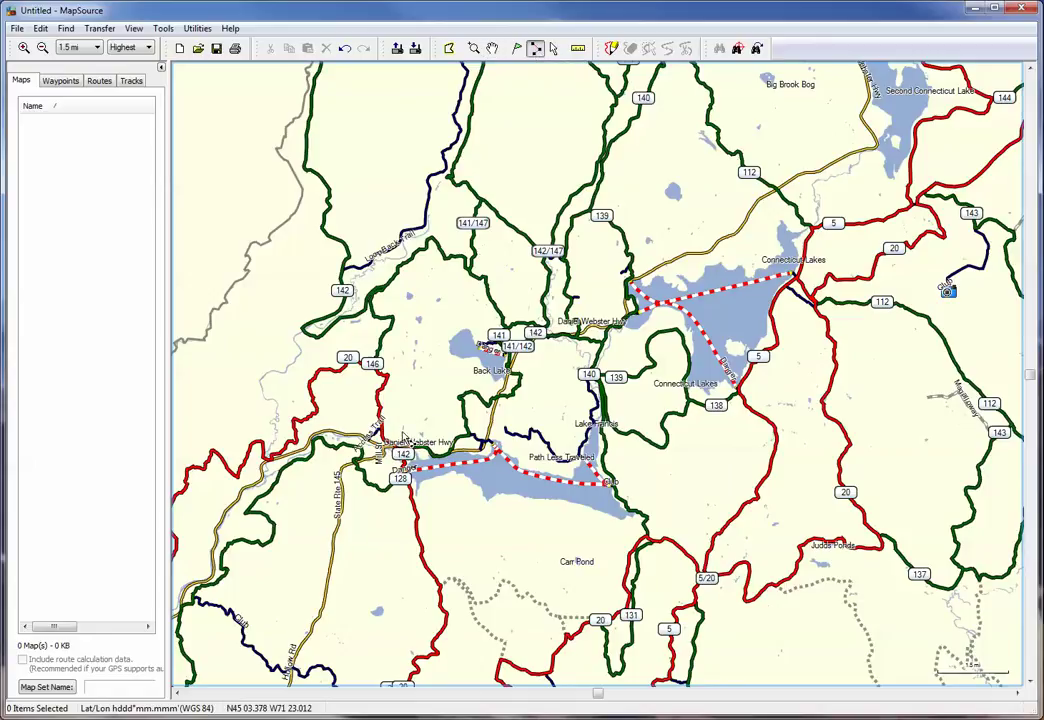
pyautogui.click(263, 517)
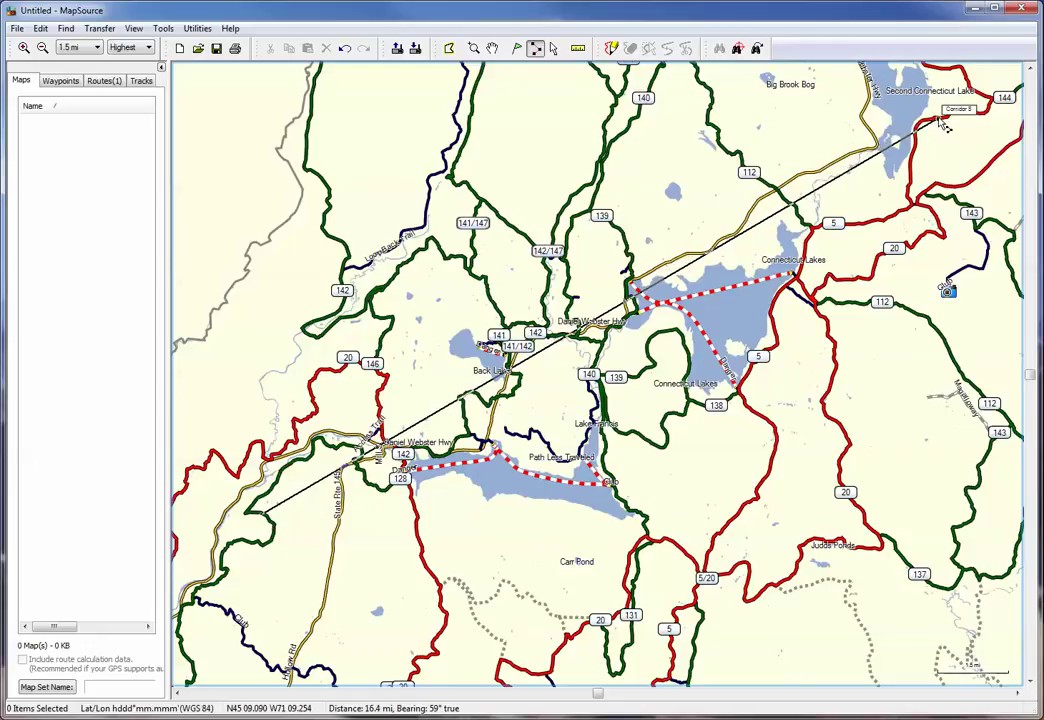
pyautogui.click(943, 124)
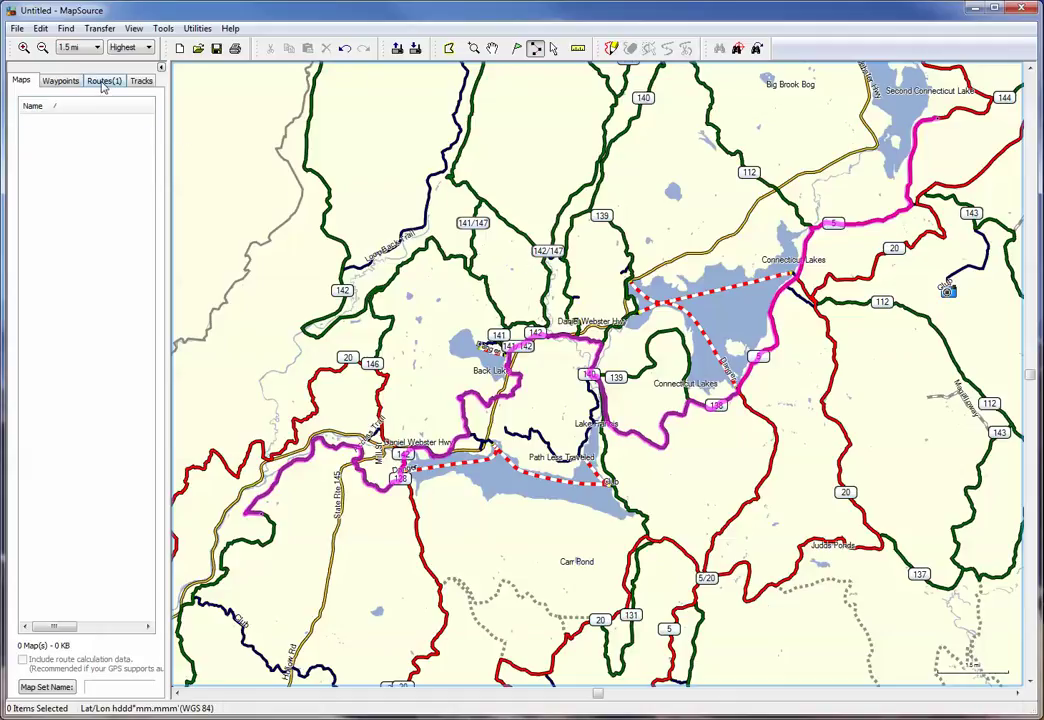
# Review the directions of the 28.6 mi Primary 128 to Corridor 5 route, then close its properties
pyautogui.click(103, 81)
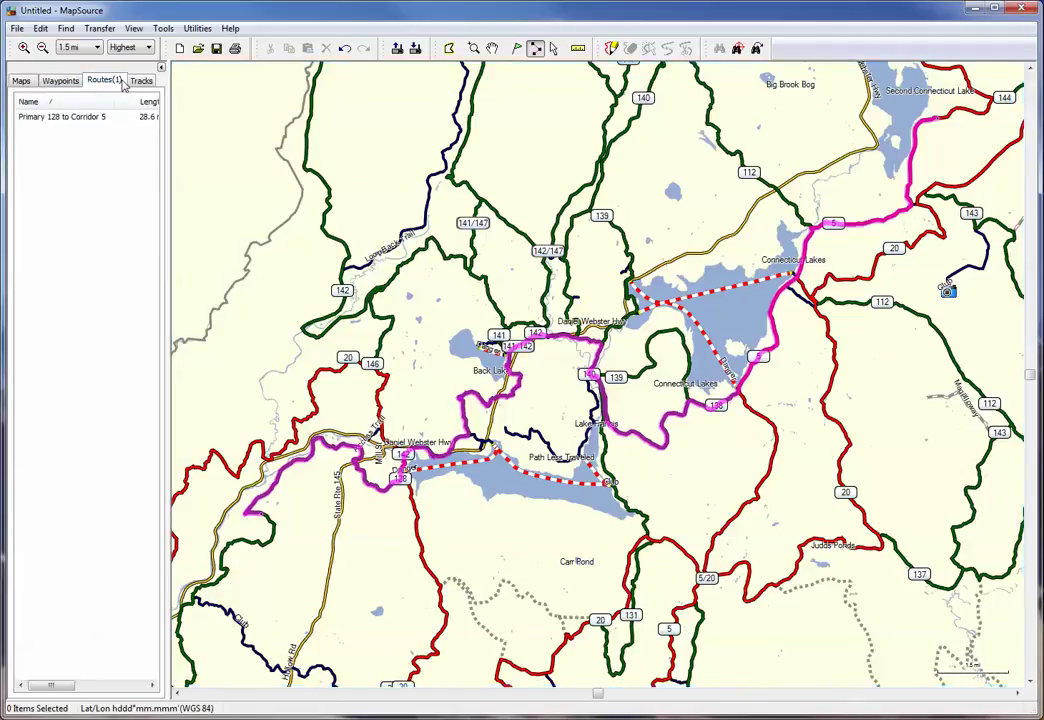
pyautogui.doubleClick(72, 119)
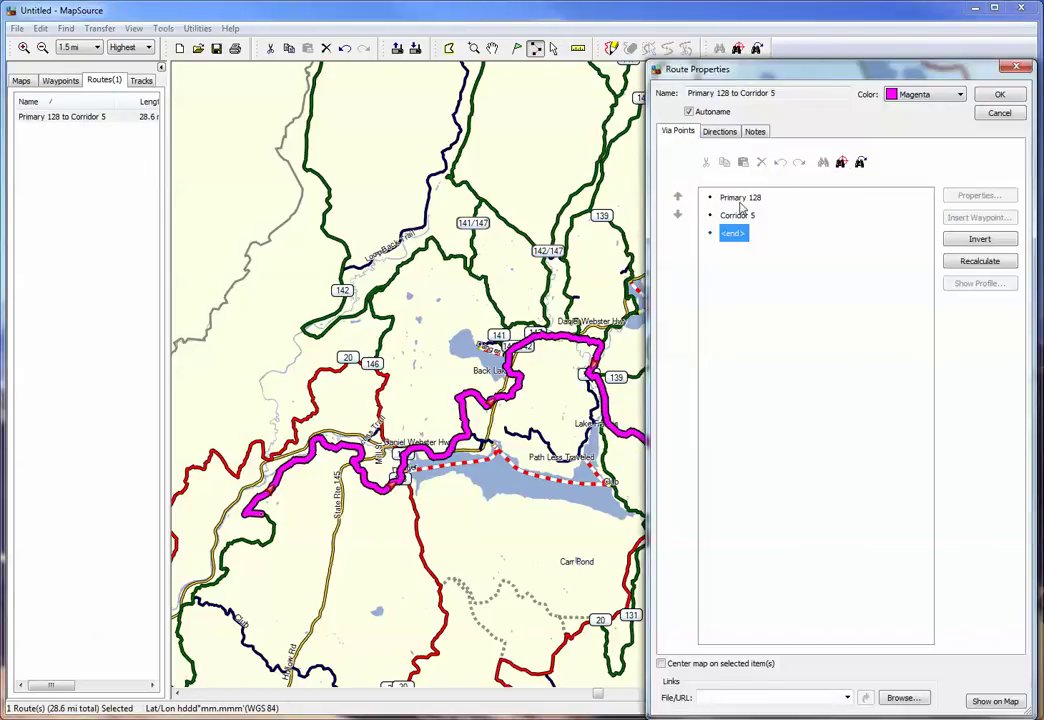
pyautogui.click(720, 131)
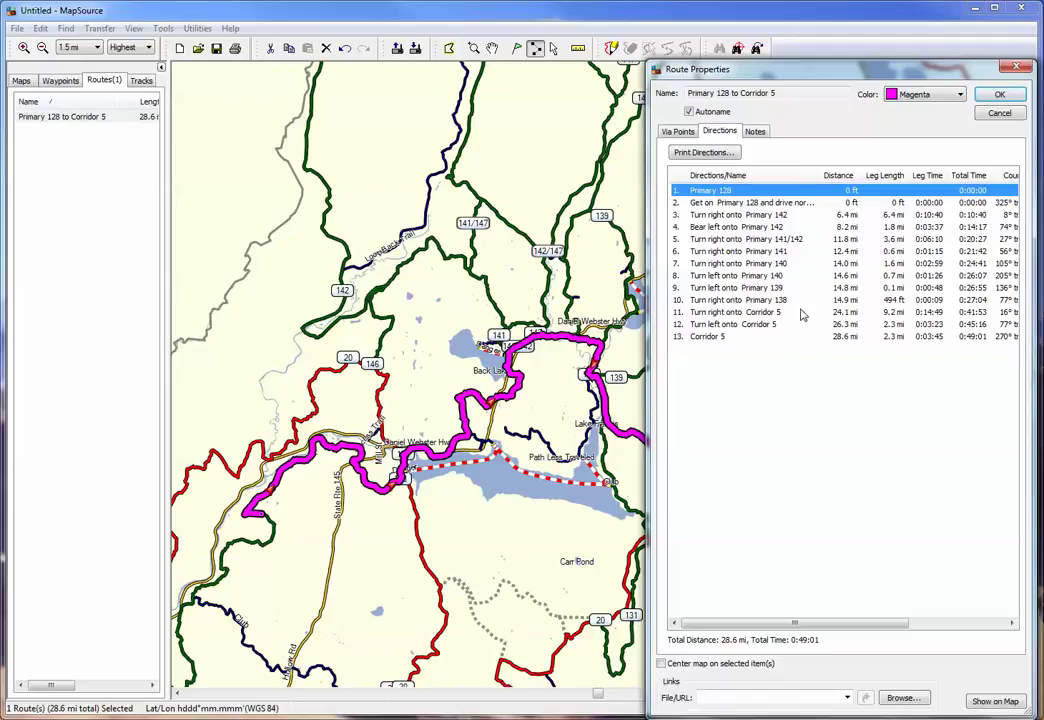
pyautogui.click(1000, 114)
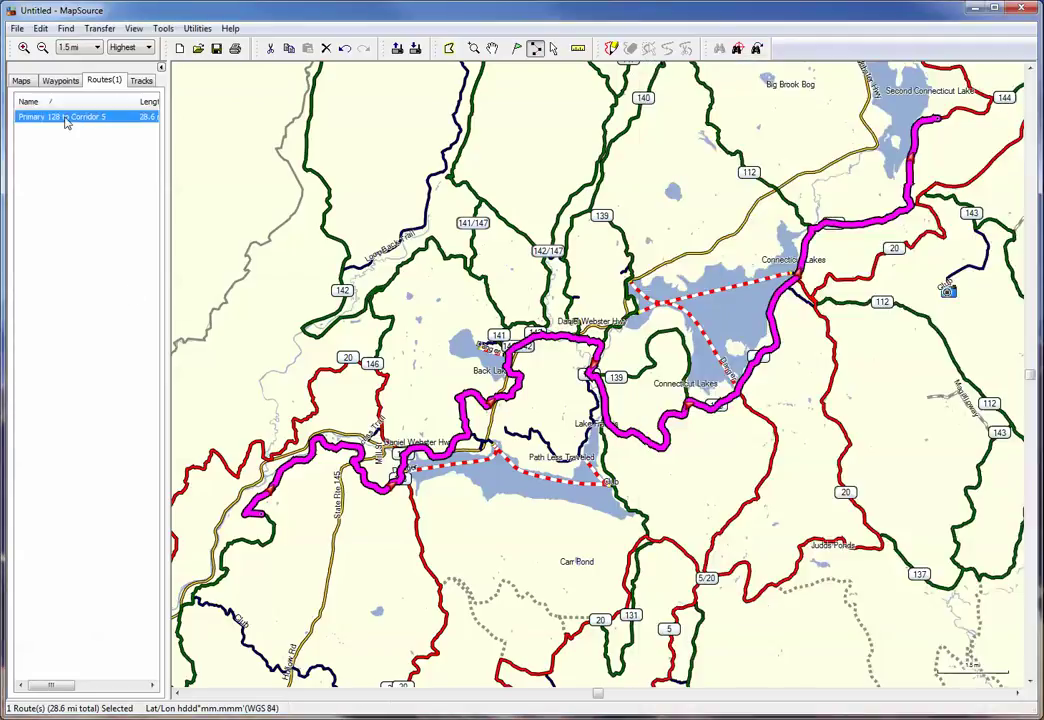
# Delete the selected Primary 128 to Corridor 5 route from the Routes list
pyautogui.click(326, 49)
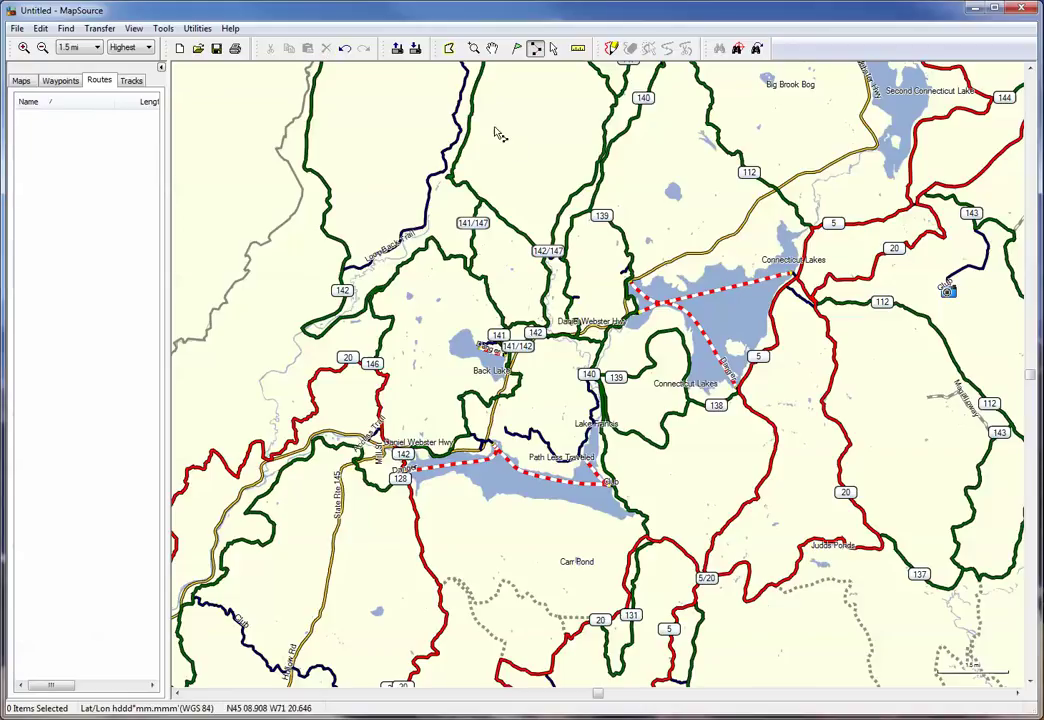
# Zoom out from 1.5 mi to 100 mi with the Hand tool and centre the Background Map
pyautogui.click(492, 48)
pyautogui.moveTo(552, 246); pyautogui.dragTo(512, 273)
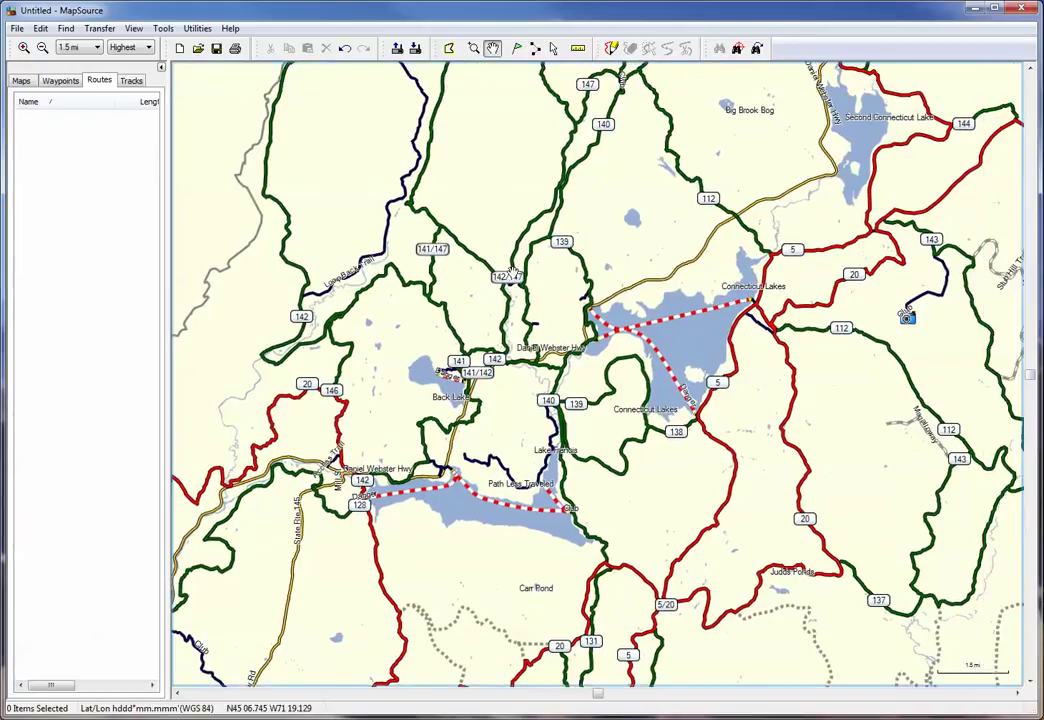
pyautogui.scroll(-1, 513, 272)
pyautogui.scroll(-2, 513, 272)
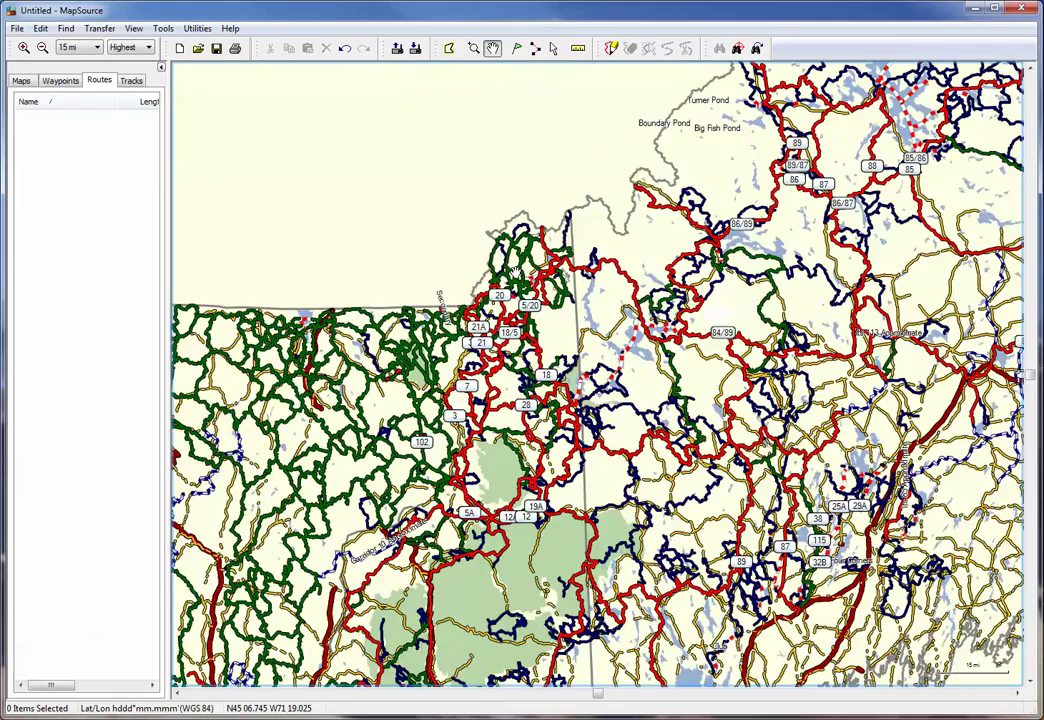
pyautogui.scroll(-3, 513, 272)
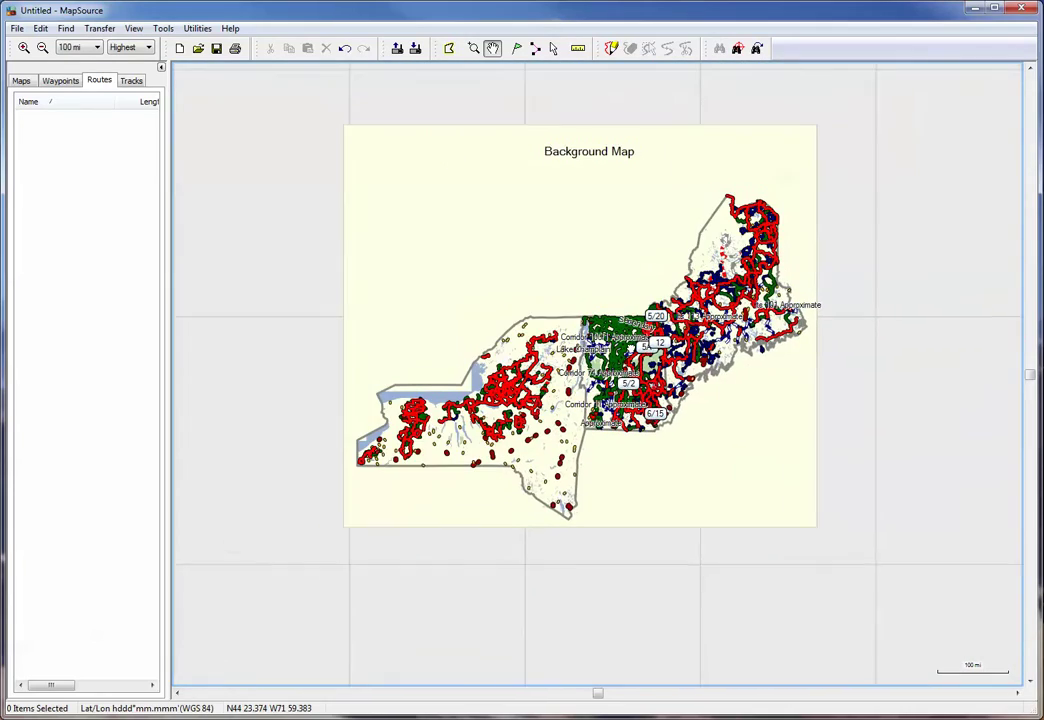
pyautogui.moveTo(513, 272); pyautogui.dragTo(498, 297)
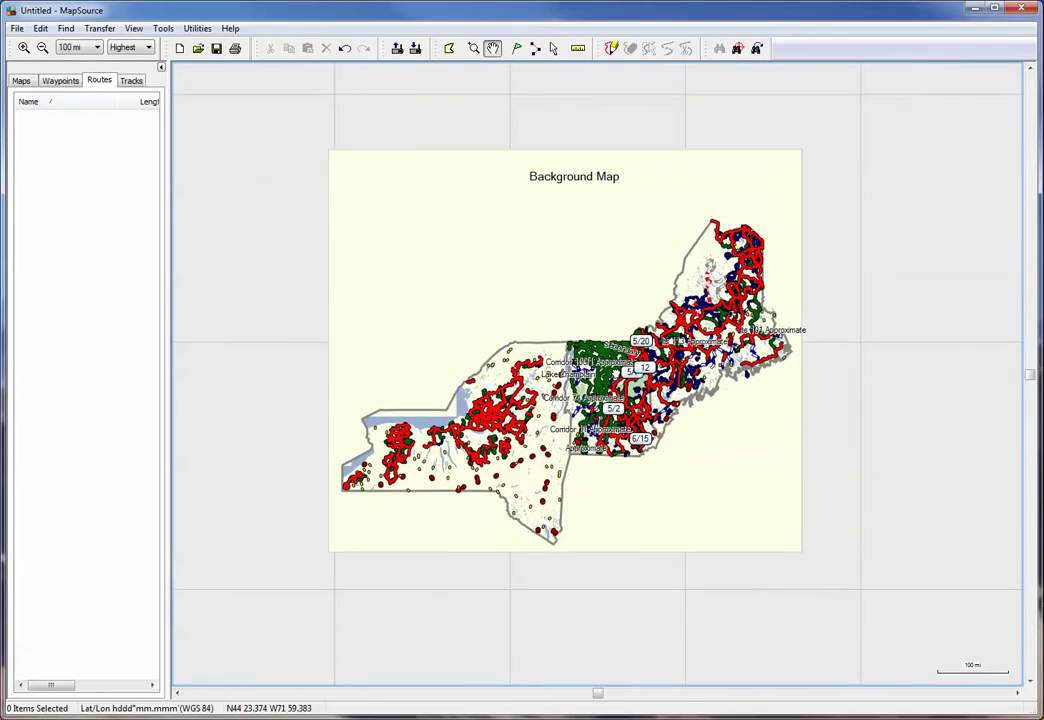
# Select the New England Snowmobile Trails tile with the Map Tool and list it in the Maps tab
pyautogui.click(449, 50)
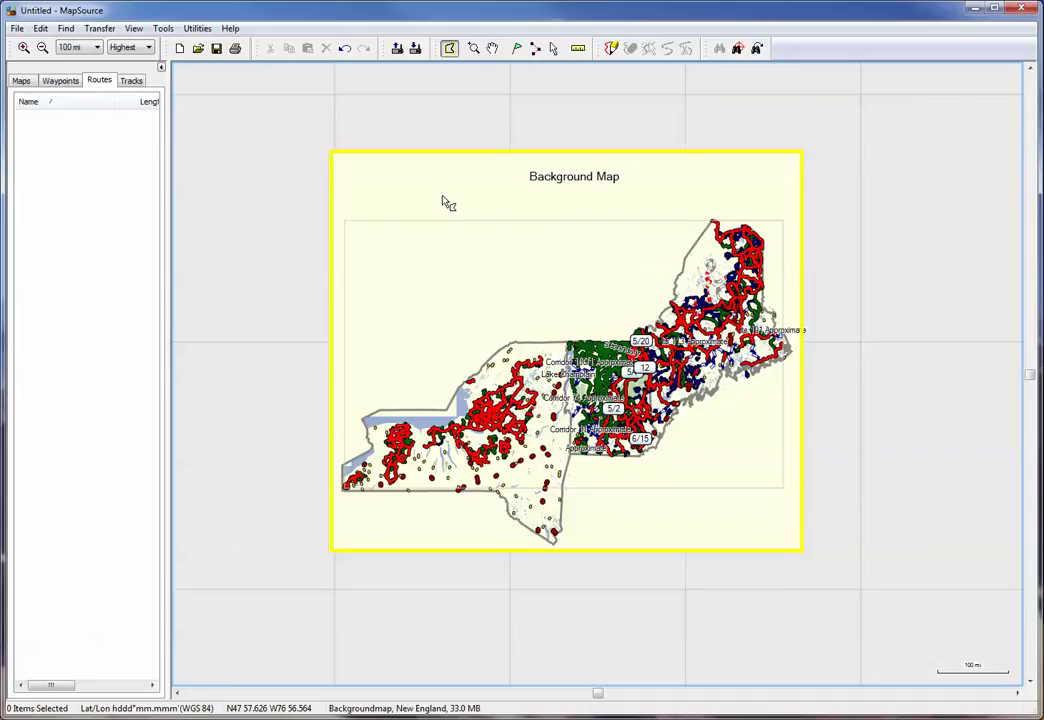
pyautogui.click(578, 316)
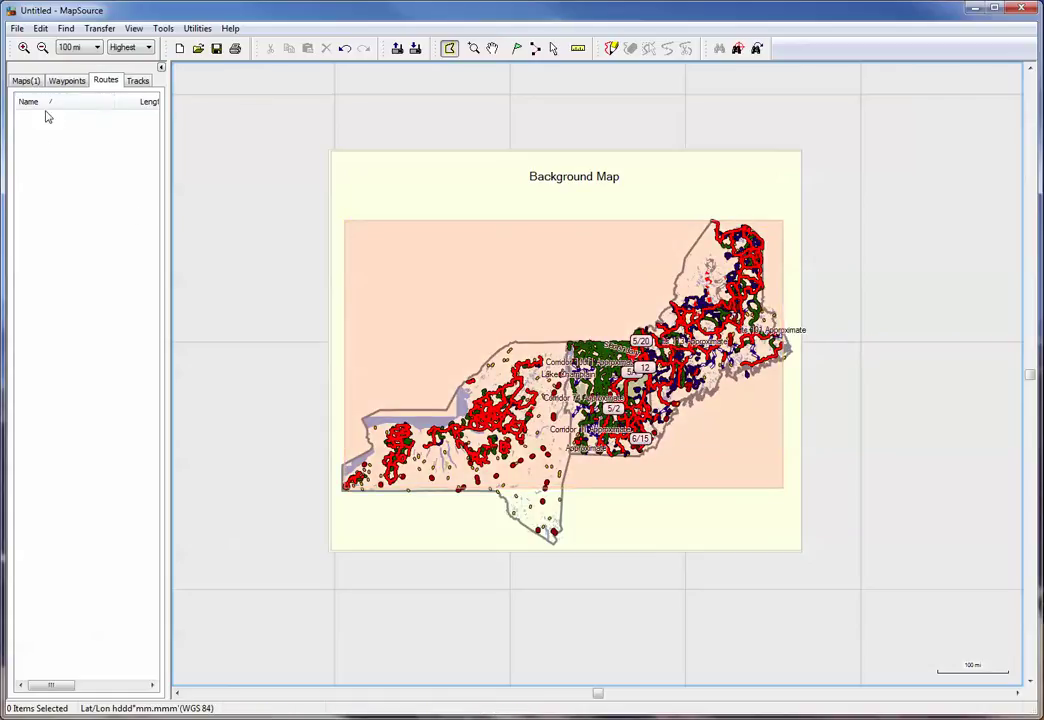
pyautogui.click(20, 82)
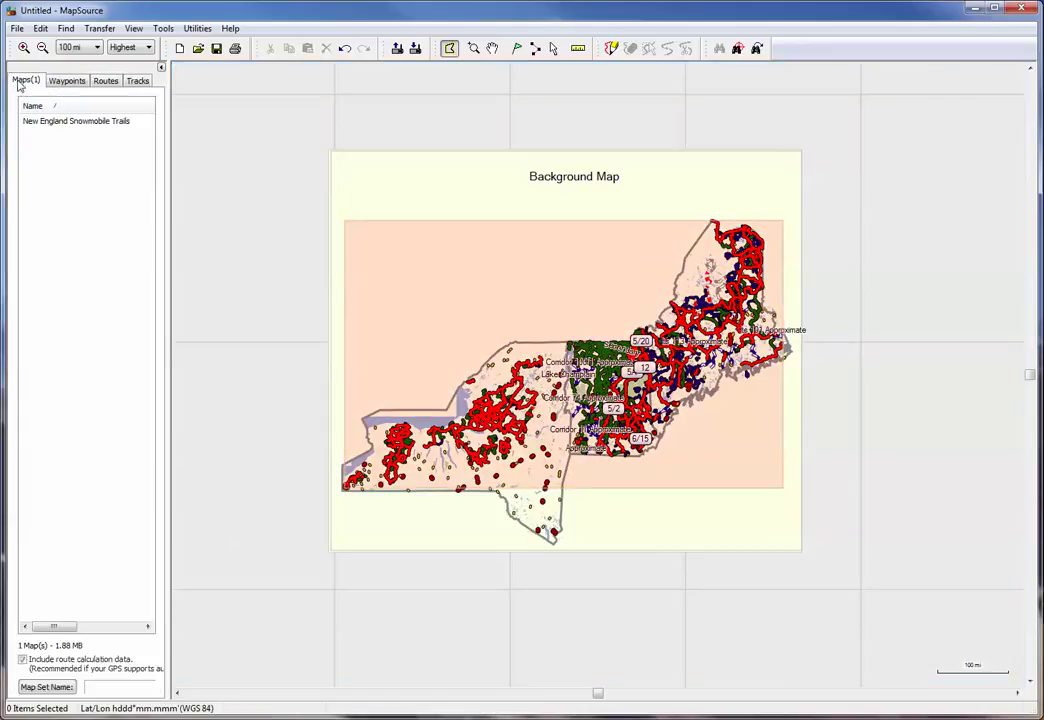
# Add the outer Background Map tile, giving 2 maps totalling 34.9 MB
pyautogui.click(499, 188)
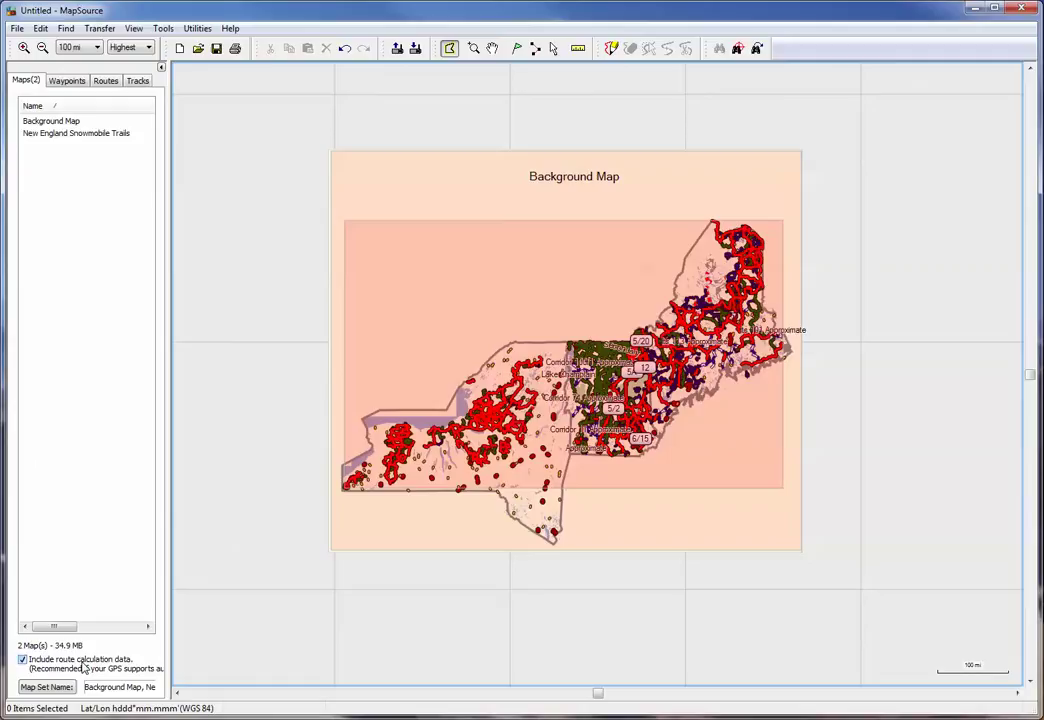
# Check the map set name, then toggle the Background Map off, leaving only the 1.88 MB trails map
pyautogui.click(48, 688)
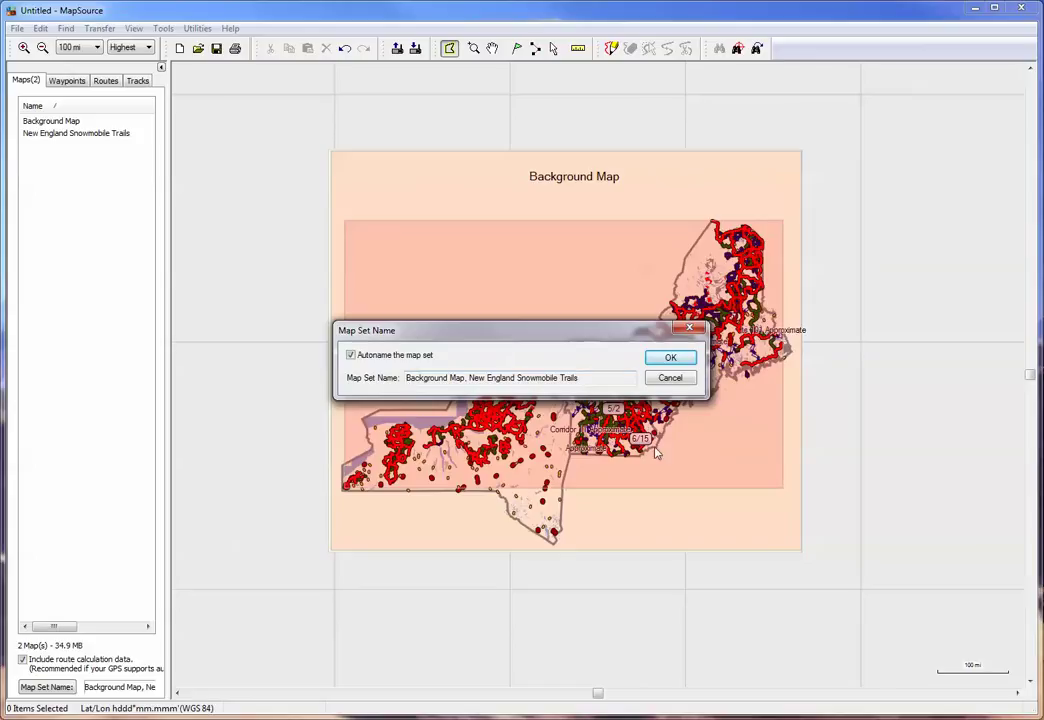
pyautogui.click(671, 378)
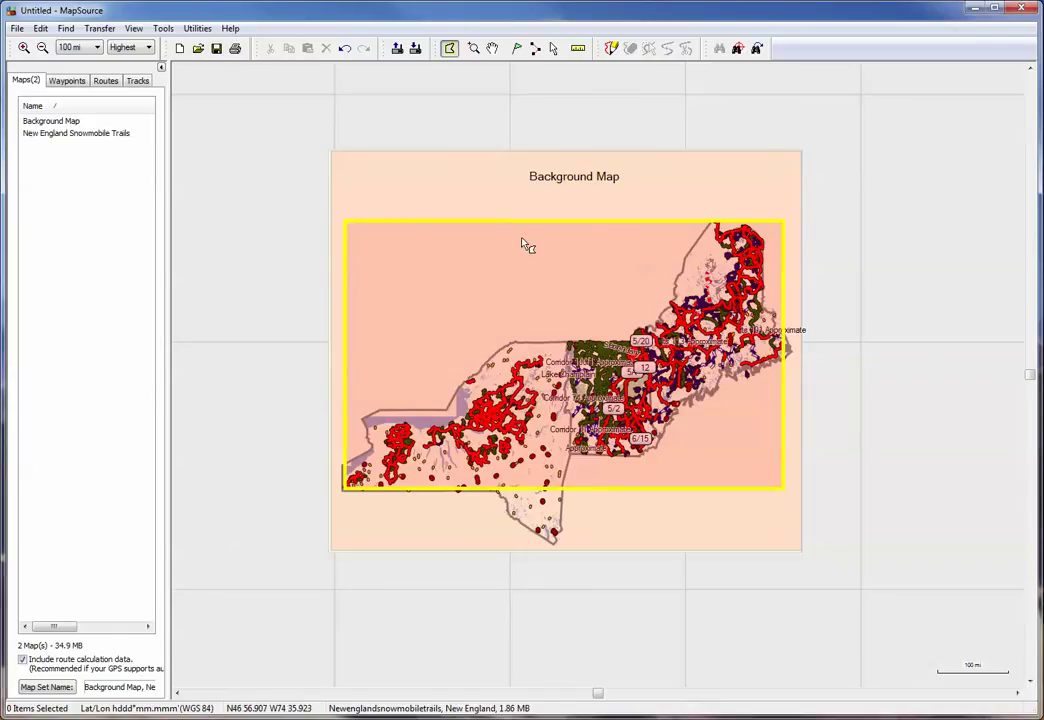
pyautogui.click(503, 198)
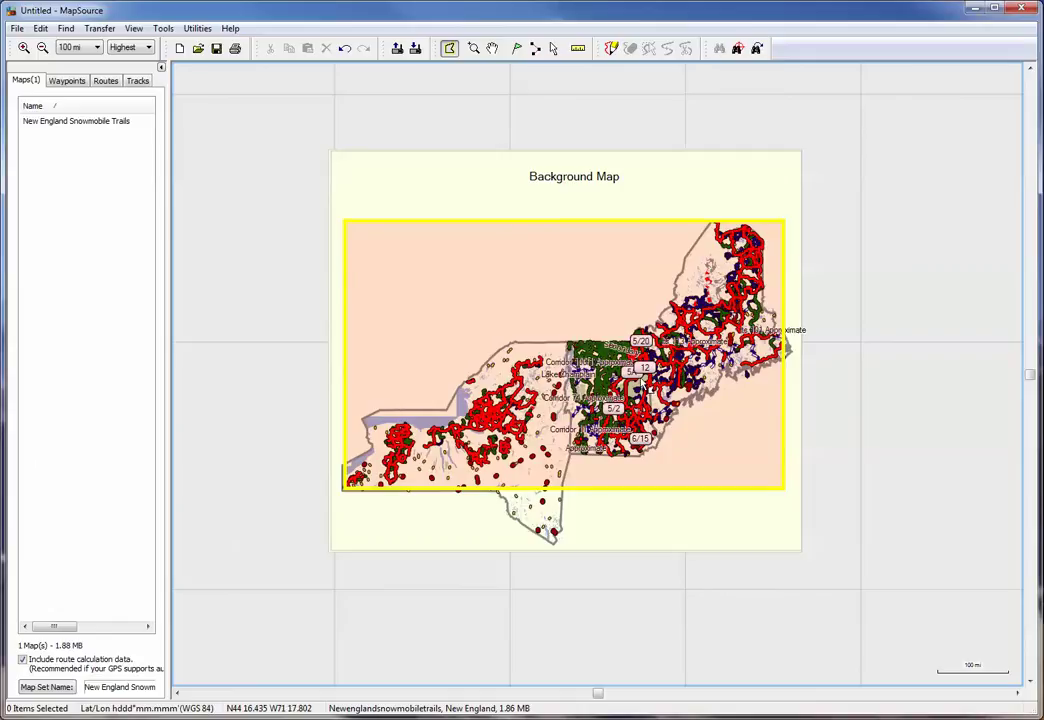
pyautogui.click(494, 191)
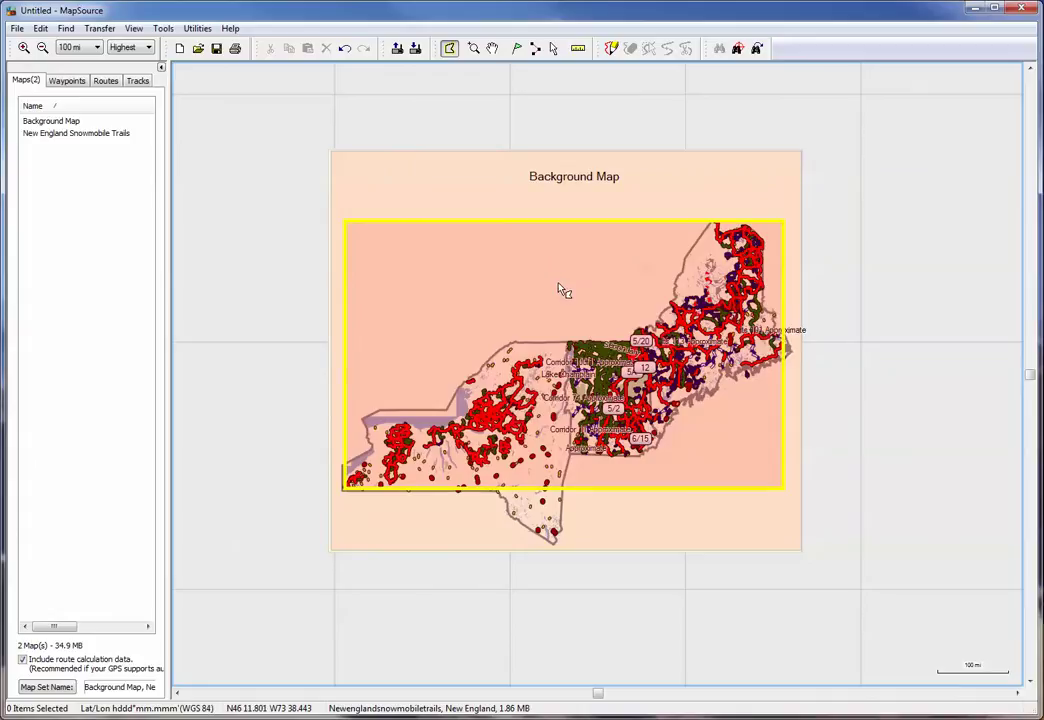
pyautogui.click(473, 193)
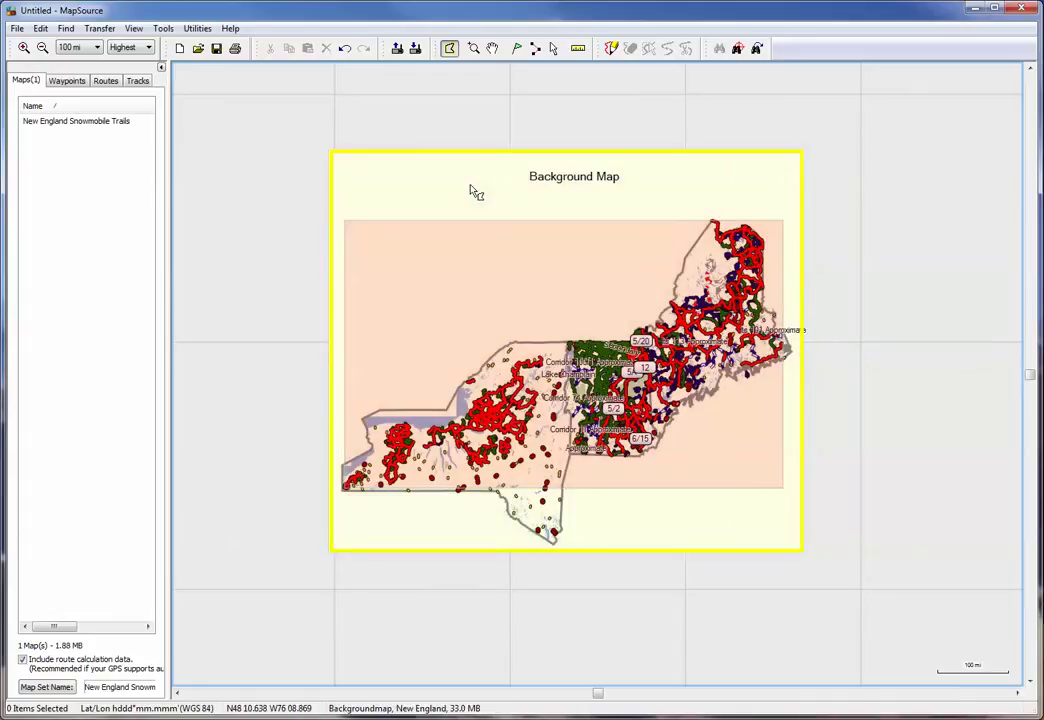
# Send the trails map to the Montana 600 with Maps checked and confirm the completed transfer
pyautogui.moveTo(526, 408)
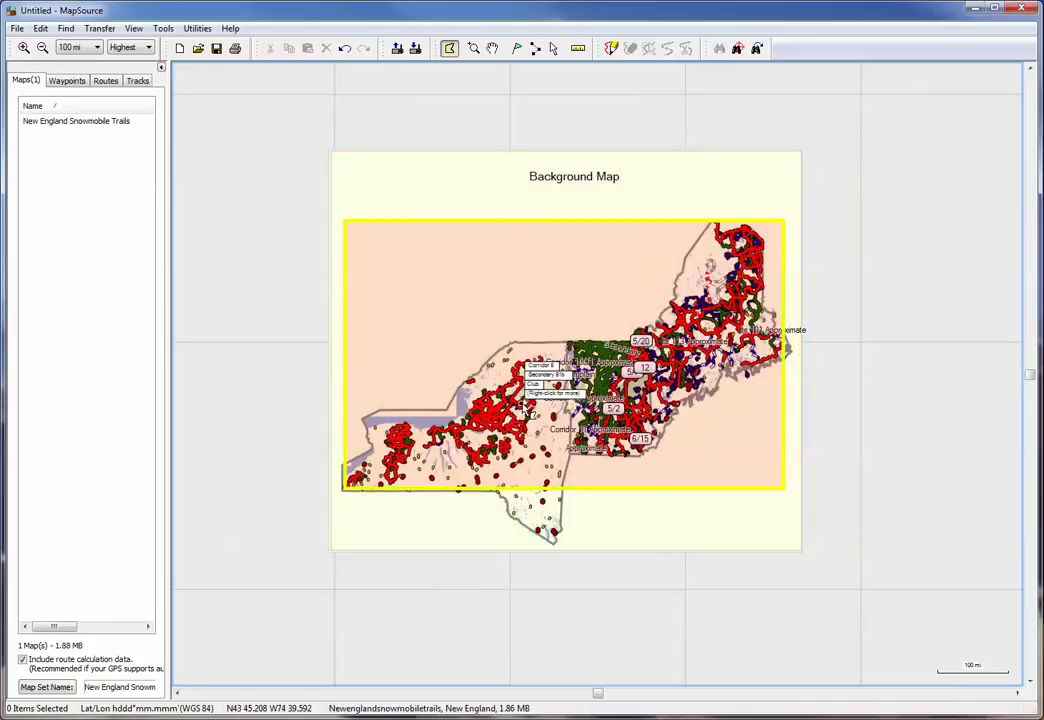
pyautogui.click(416, 53)
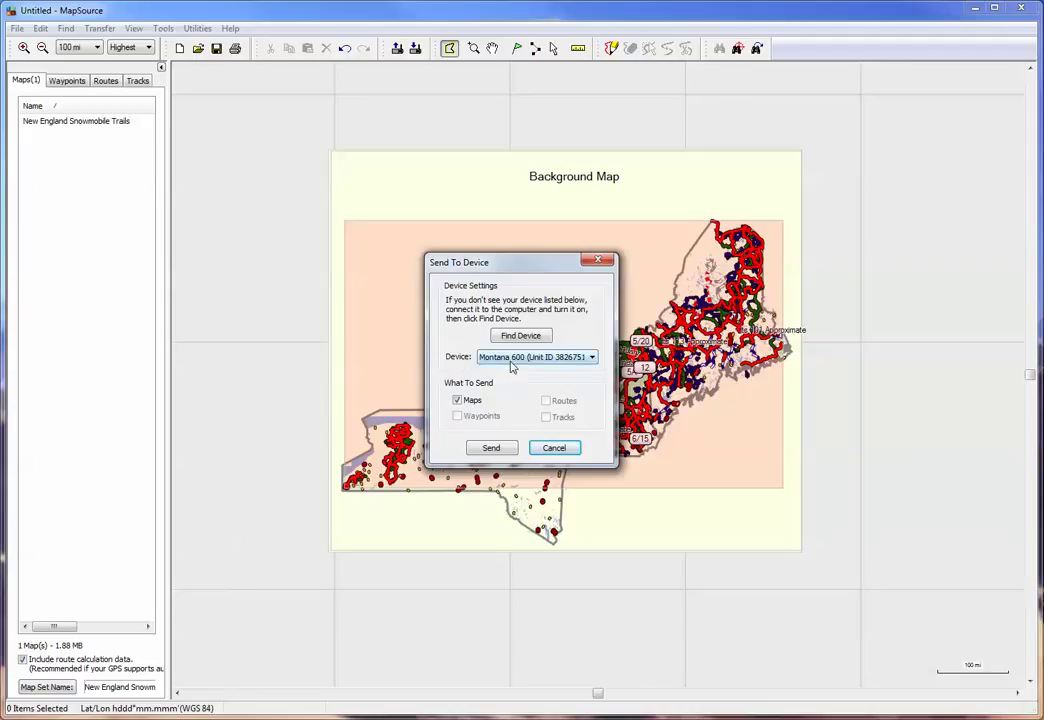
pyautogui.click(456, 403)
pyautogui.click(491, 448)
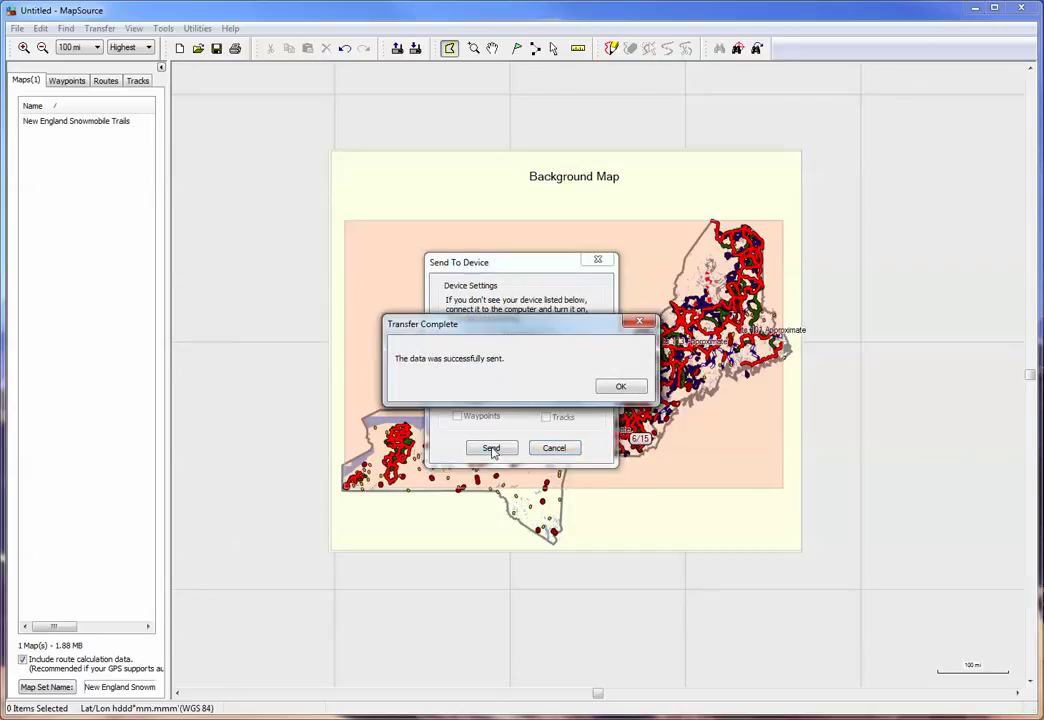
pyautogui.click(620, 387)
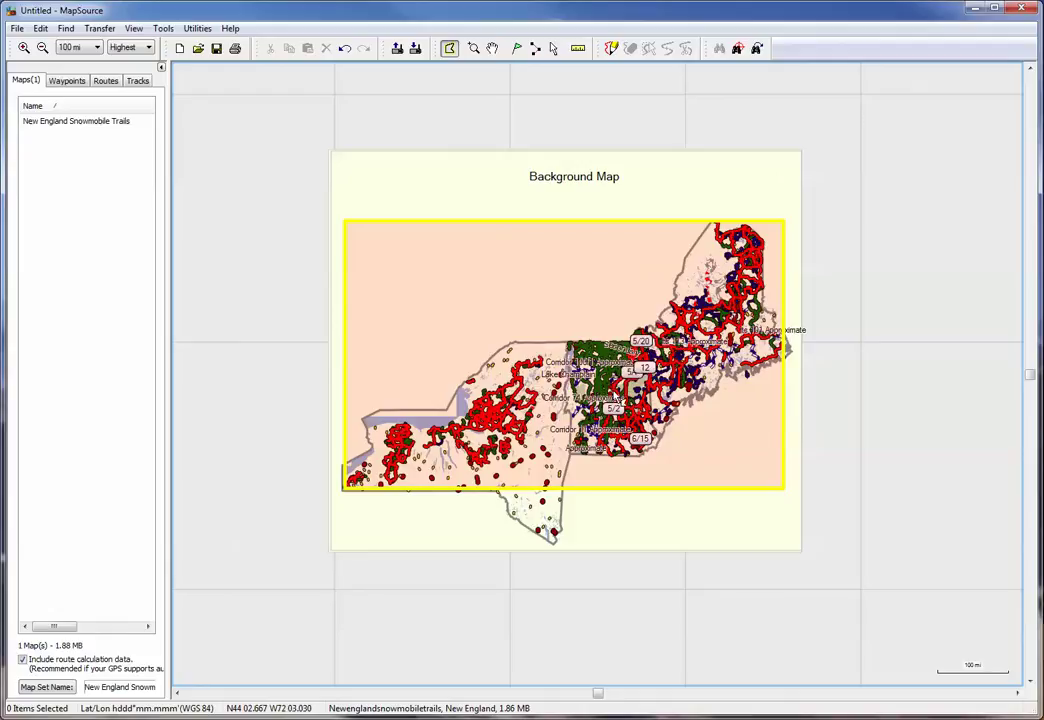
# Deselect the snowmobile trails tile so 0 maps (0 KB) are chosen, then zoom to 1 mi
pyautogui.click(490, 295)
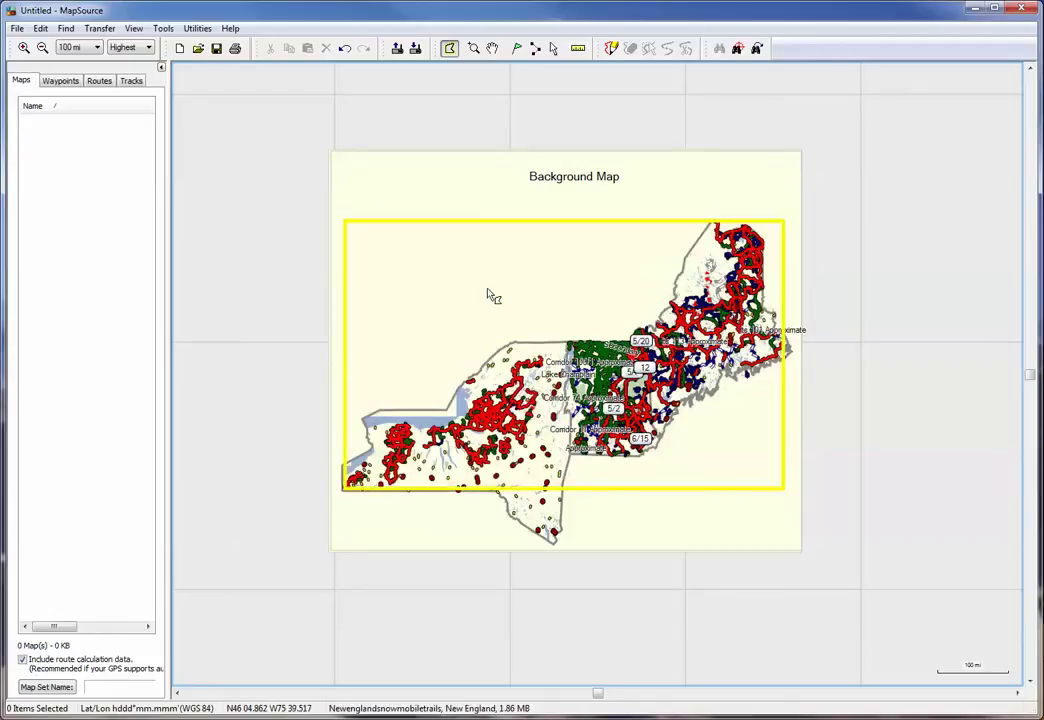
pyautogui.click(492, 48)
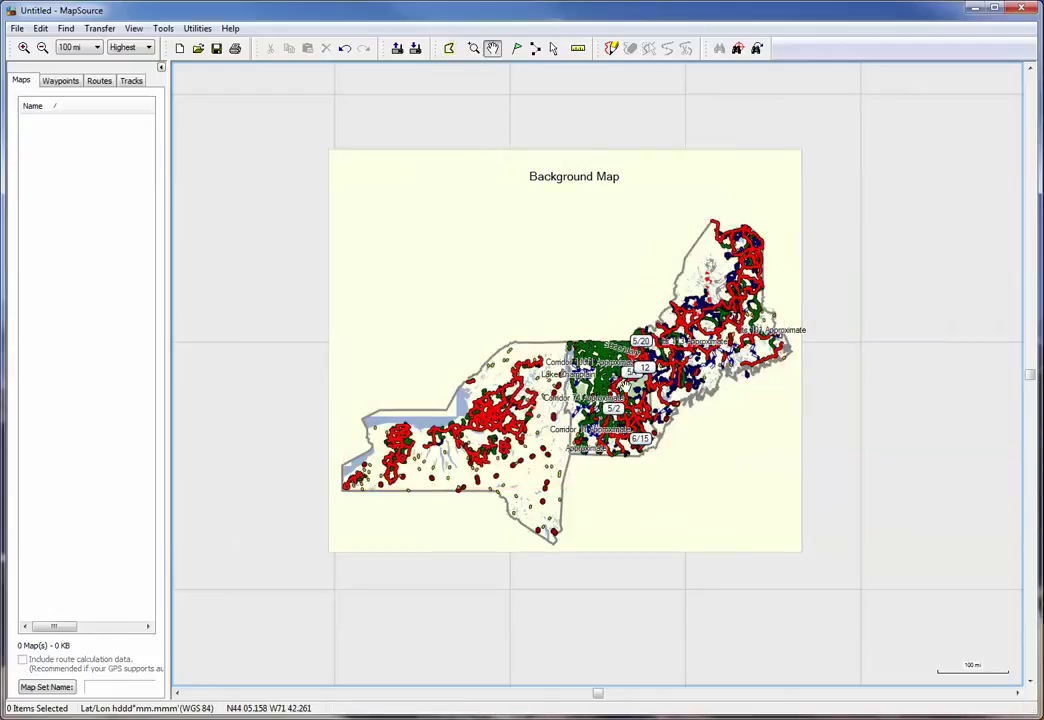
pyautogui.scroll(5, 627, 388)
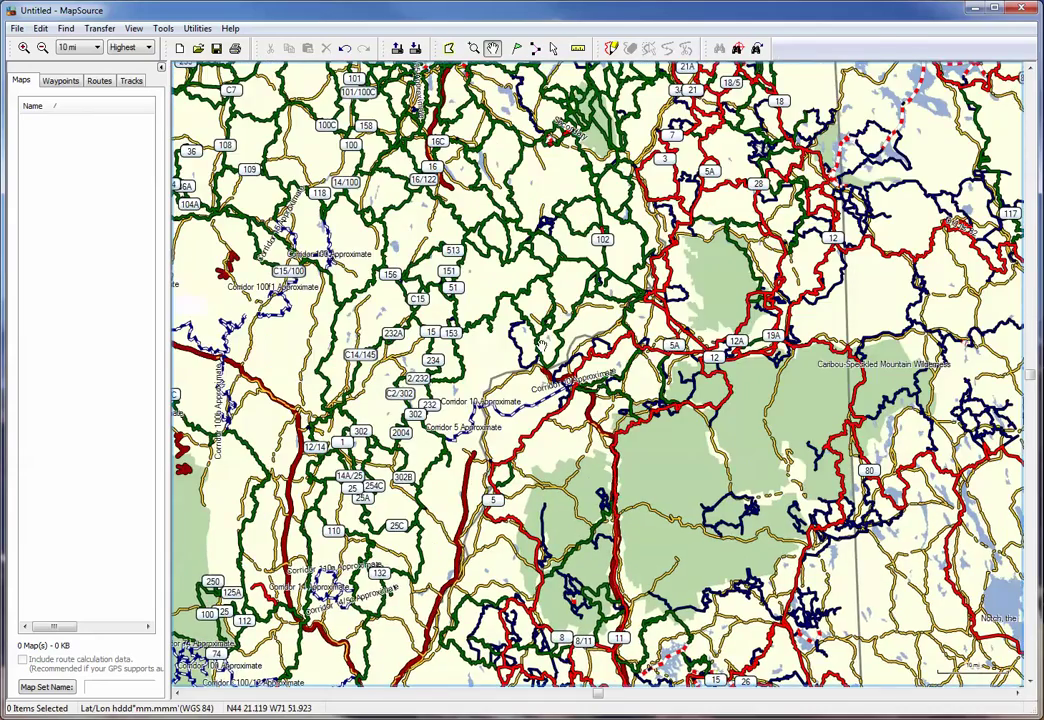
pyautogui.scroll(2, 541, 344)
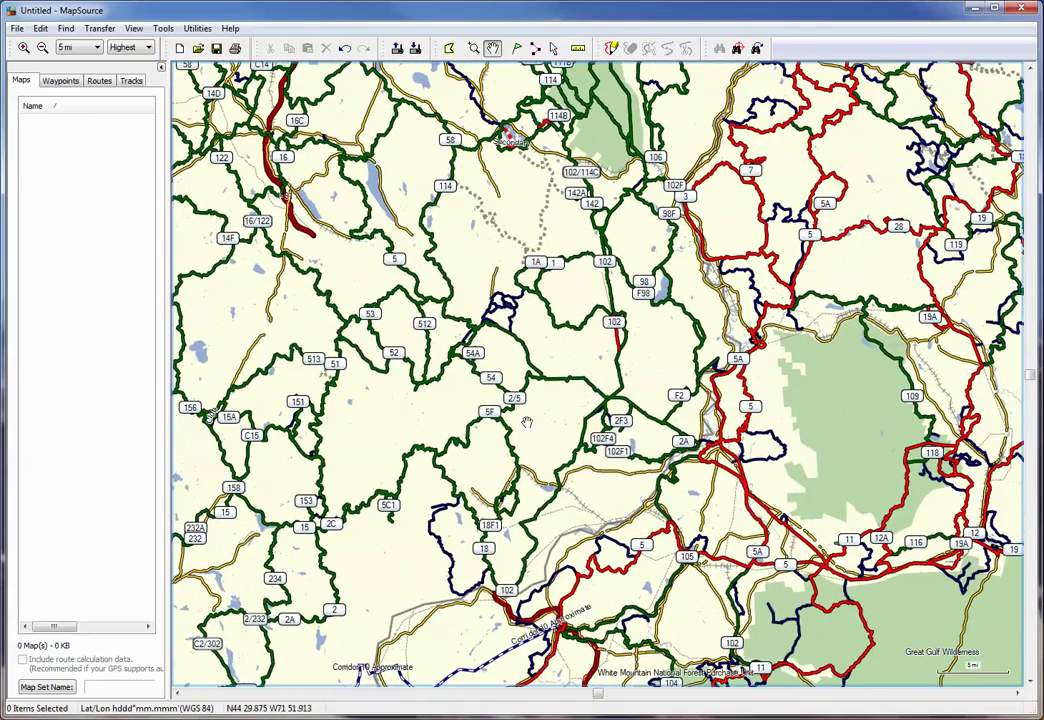
# Pan and zoom the map to center on the Christine Lake trails near White Mountain National Forest
pyautogui.moveTo(766, 205); pyautogui.dragTo(579, 443)
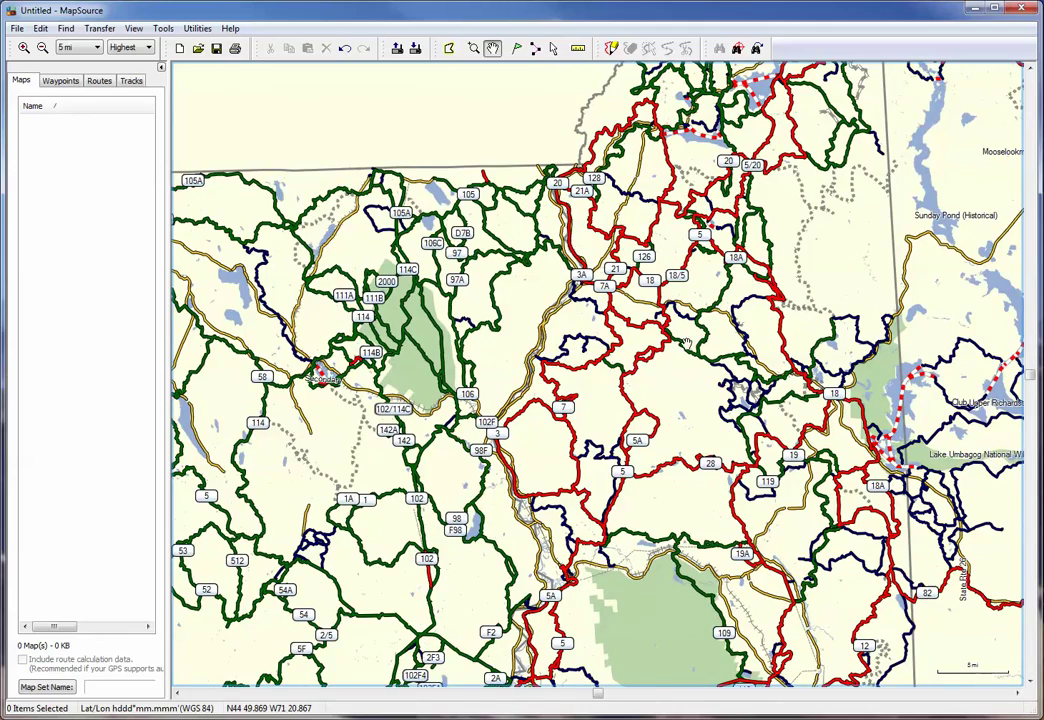
pyautogui.moveTo(685, 341); pyautogui.dragTo(484, 395)
pyautogui.moveTo(624, 455); pyautogui.dragTo(775, 189)
pyautogui.moveTo(420, 420); pyautogui.dragTo(508, 416)
pyautogui.moveTo(314, 444); pyautogui.dragTo(514, 389)
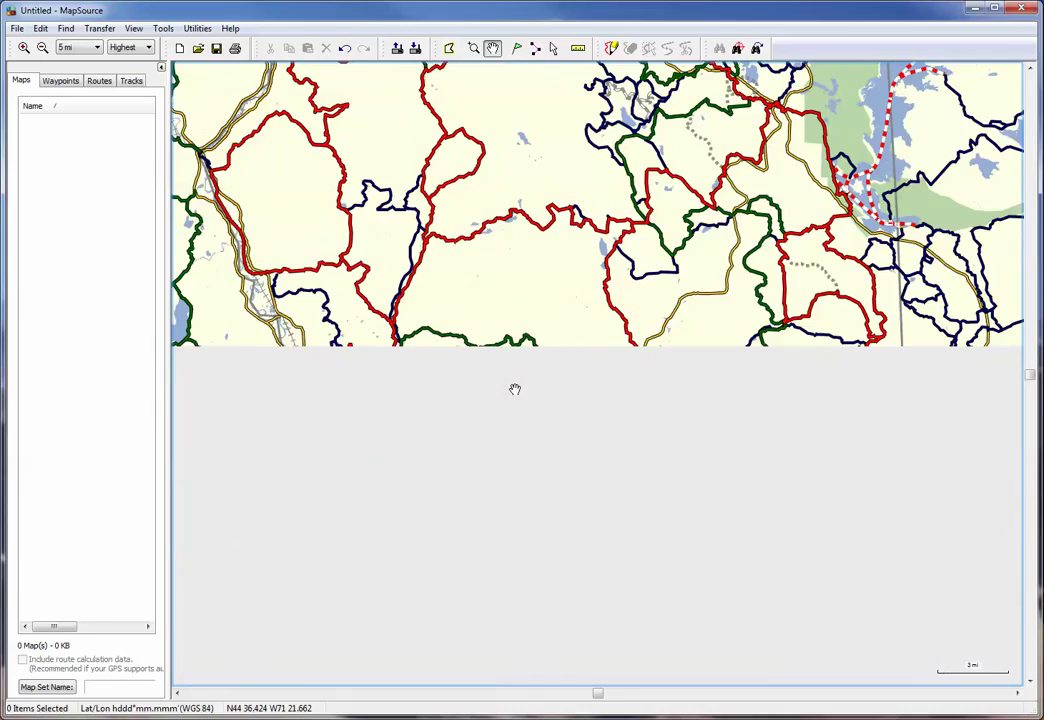
pyautogui.scroll(4, 515, 389)
pyautogui.moveTo(650, 445); pyautogui.dragTo(846, 422)
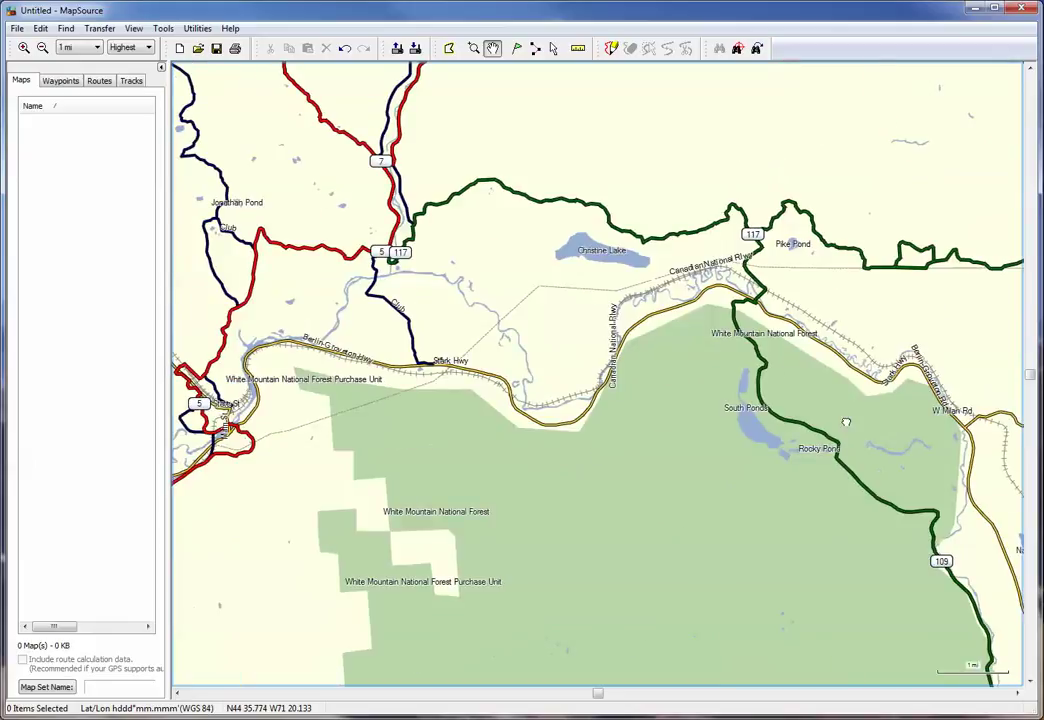
# Draw a route from Corridor 5 past Christine Lake to trail 109 near Rocky Pond
pyautogui.press('Escape')
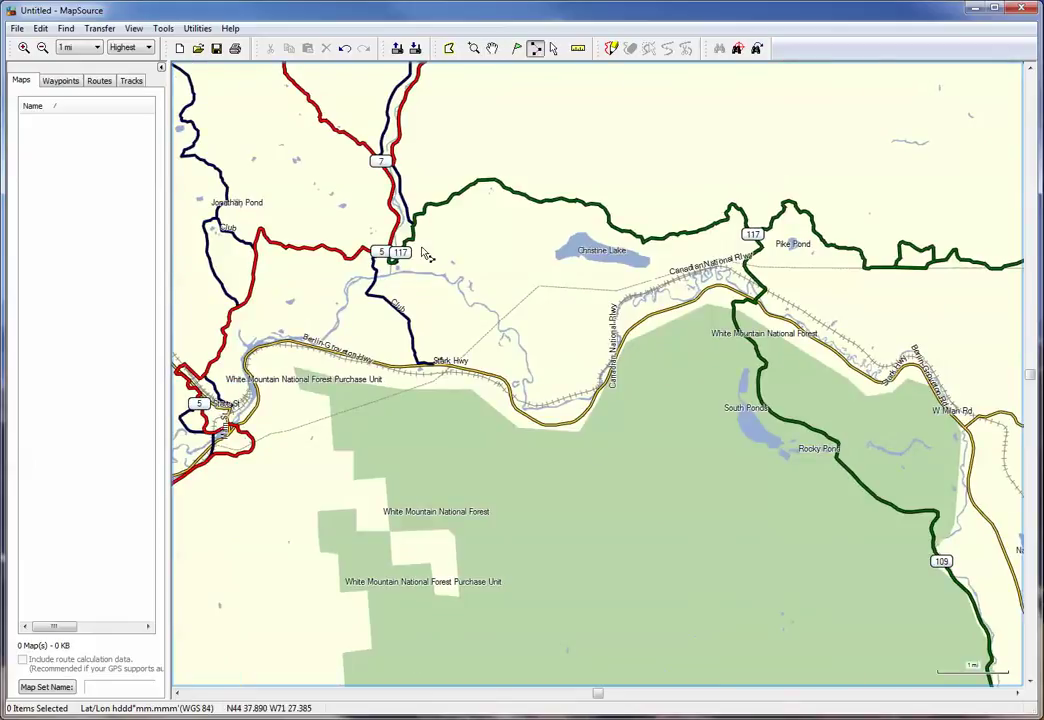
pyautogui.click(213, 361)
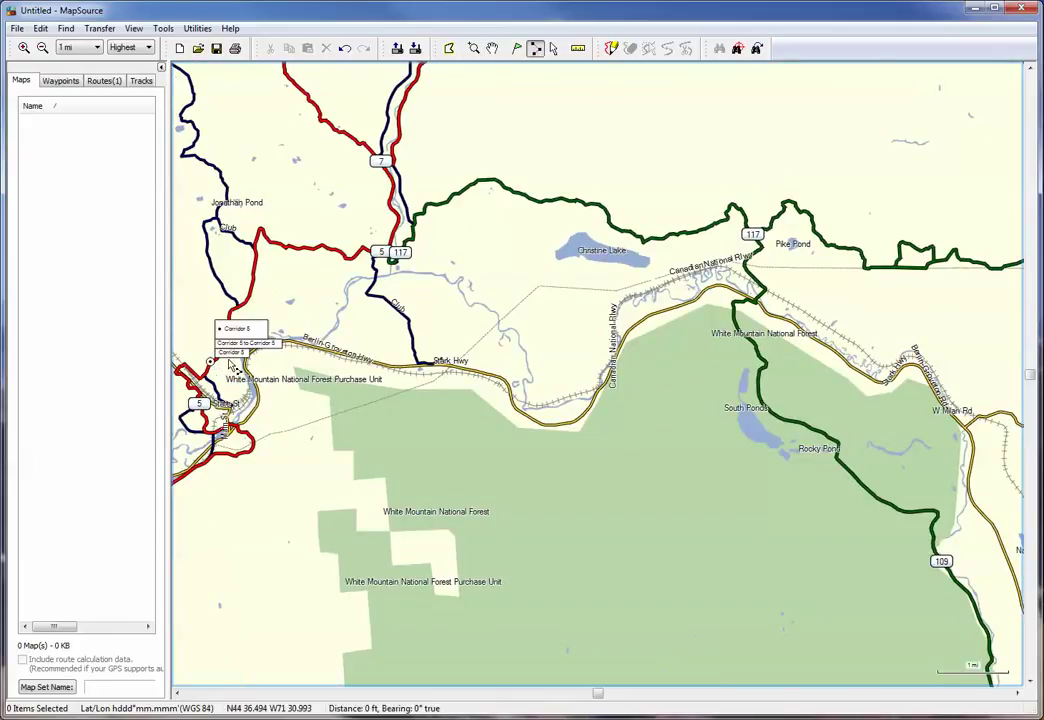
pyautogui.click(850, 476)
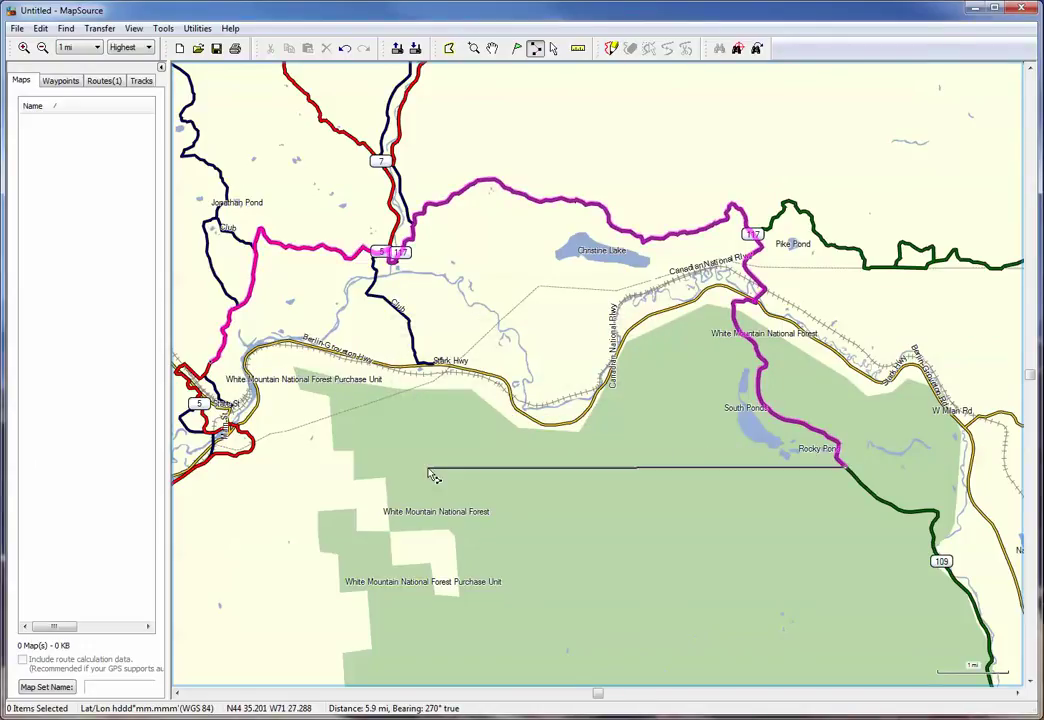
pyautogui.press('Escape')
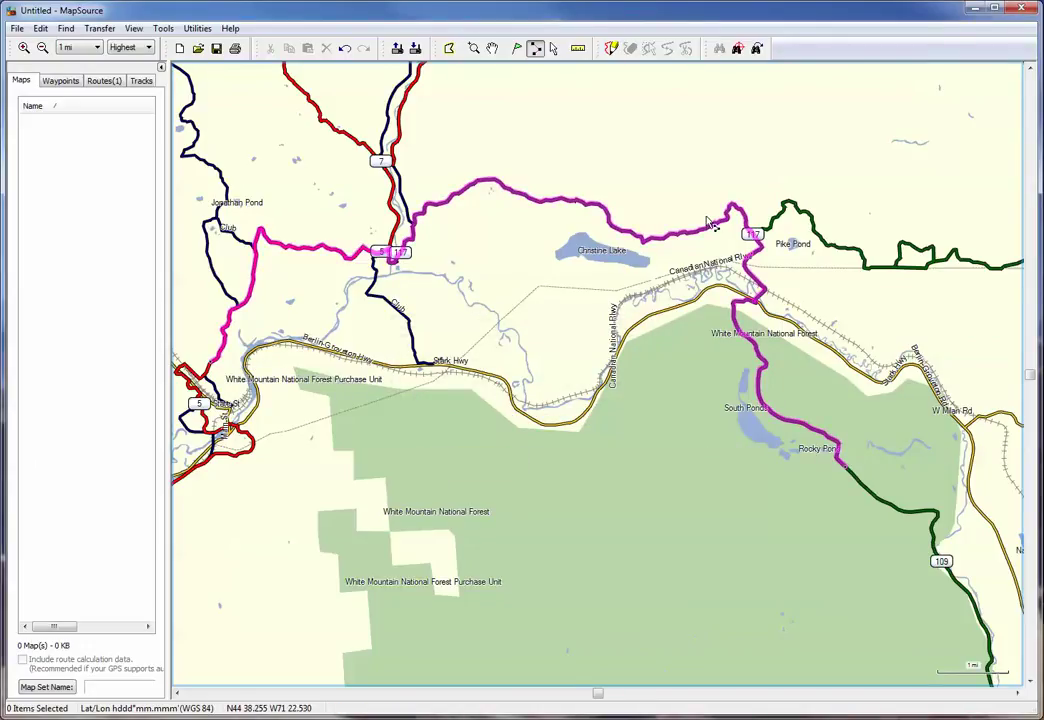